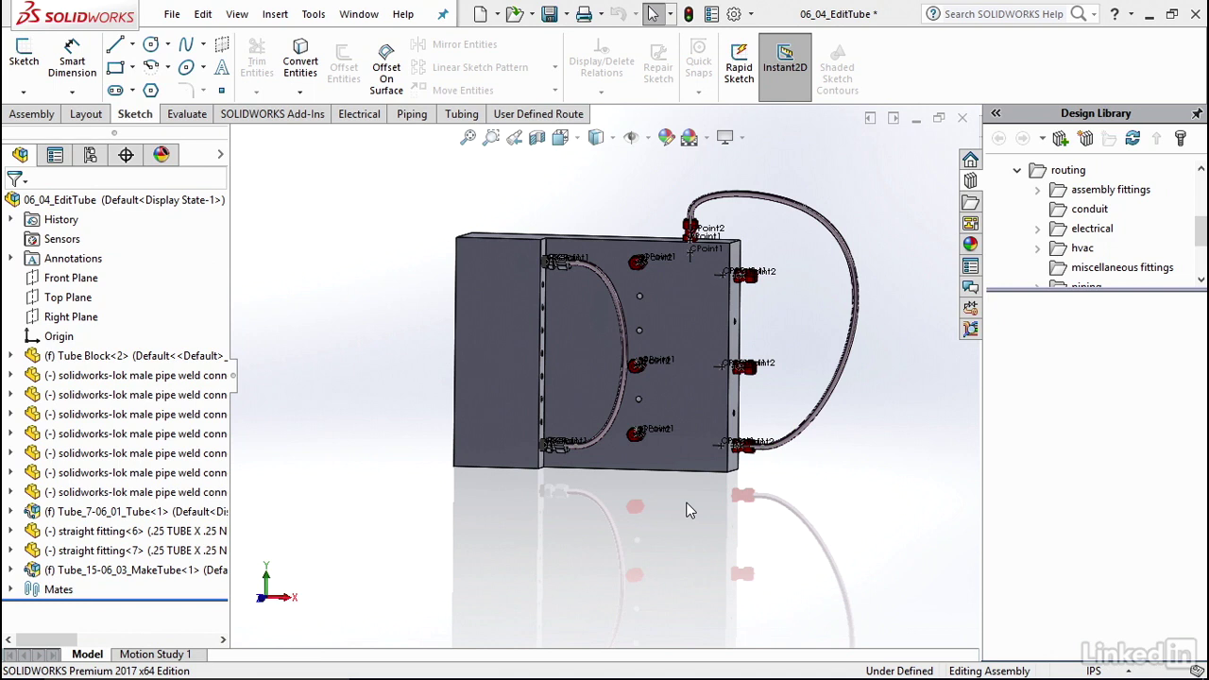
# - Choose Edit Route on Tube_15-06_03_MakeTube to open its 3DSketch1 route sketch
pyautogui.scroll(-3, 567, 418)
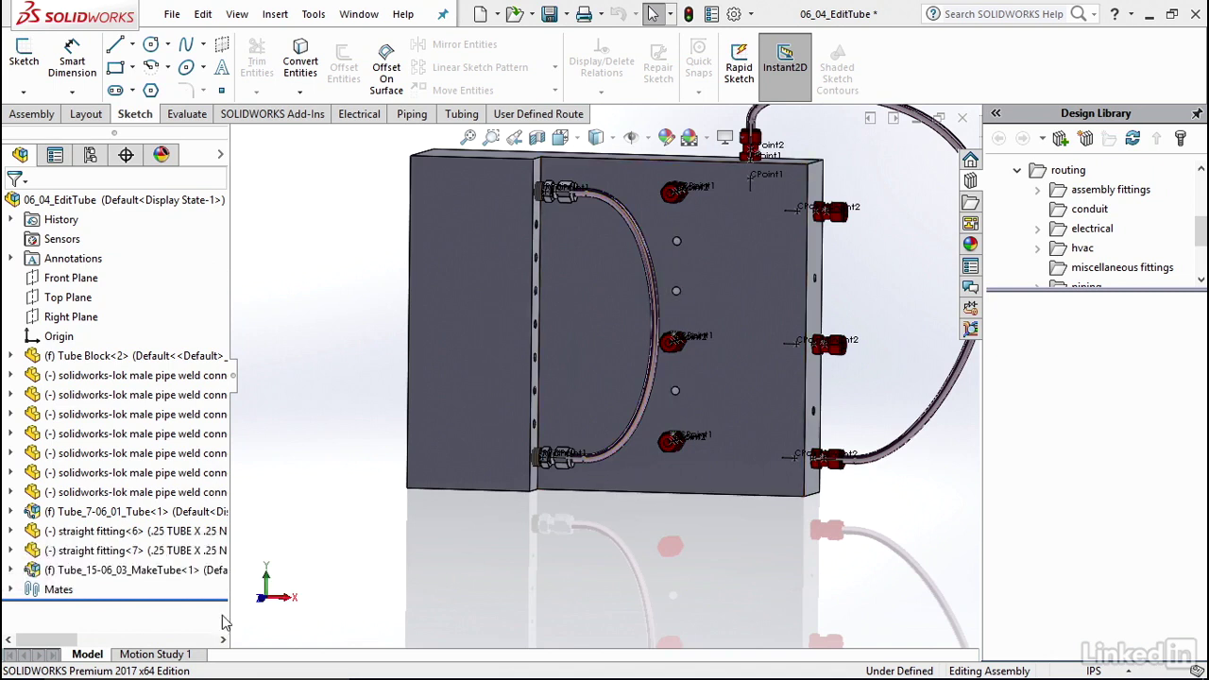
pyautogui.rightClick(131, 582)
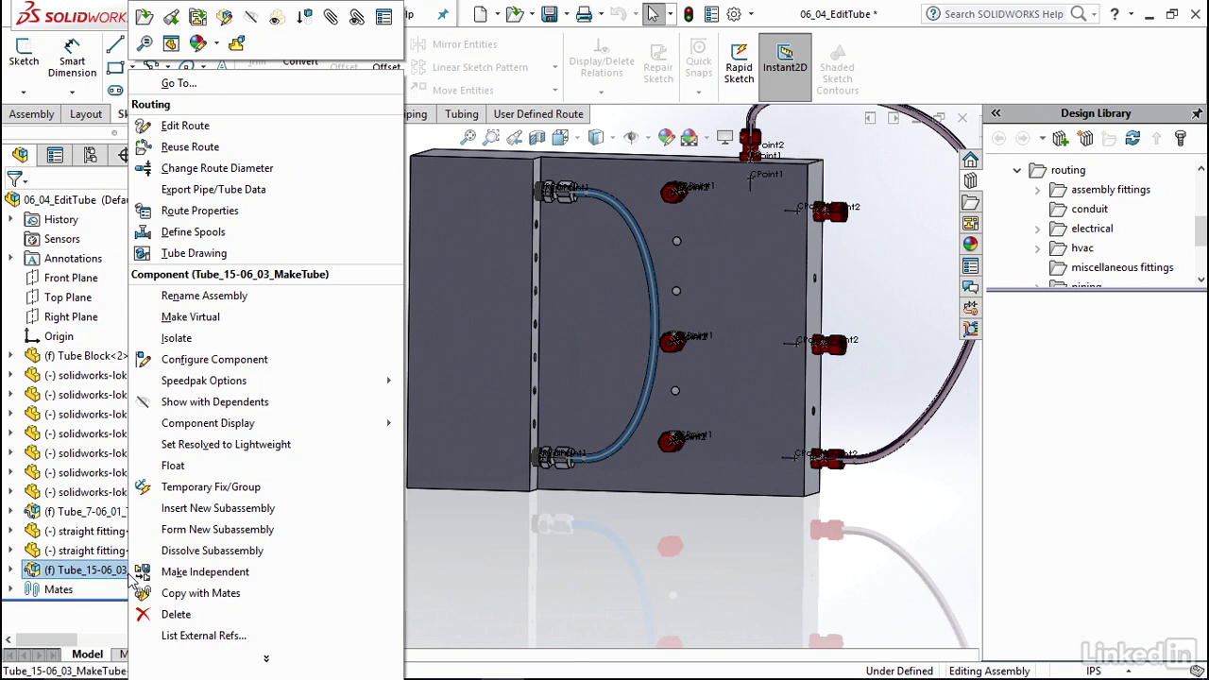
pyautogui.click(245, 127)
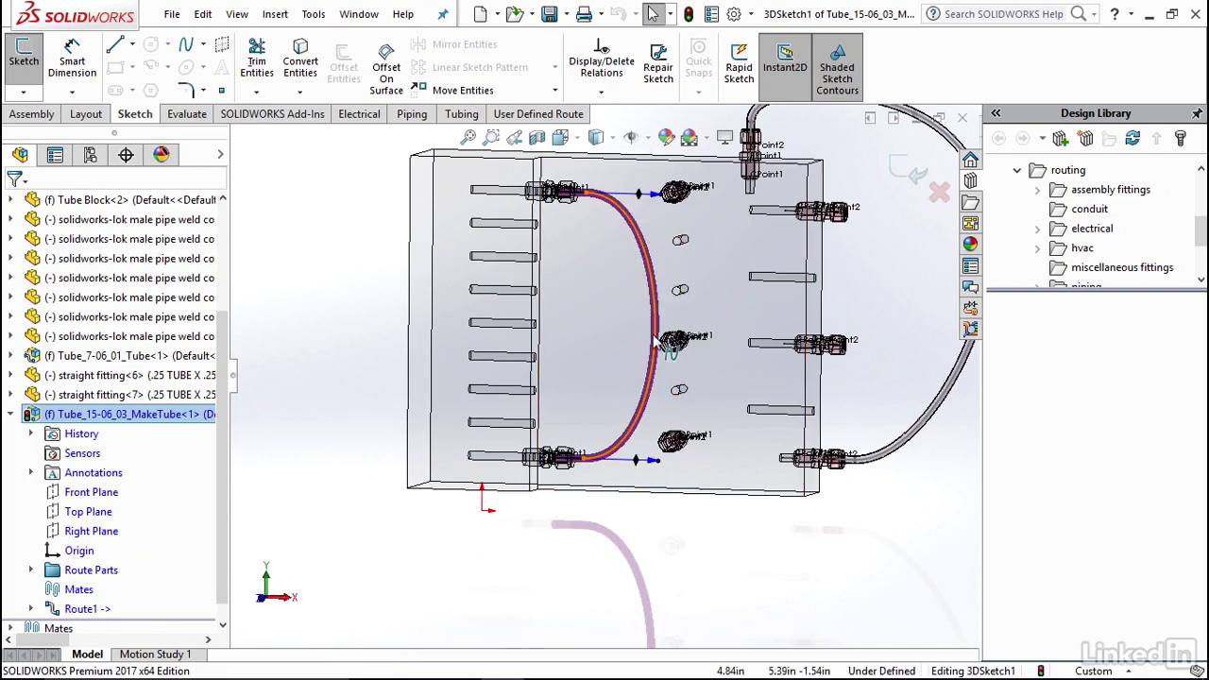
pyautogui.scroll(-3, 643, 378)
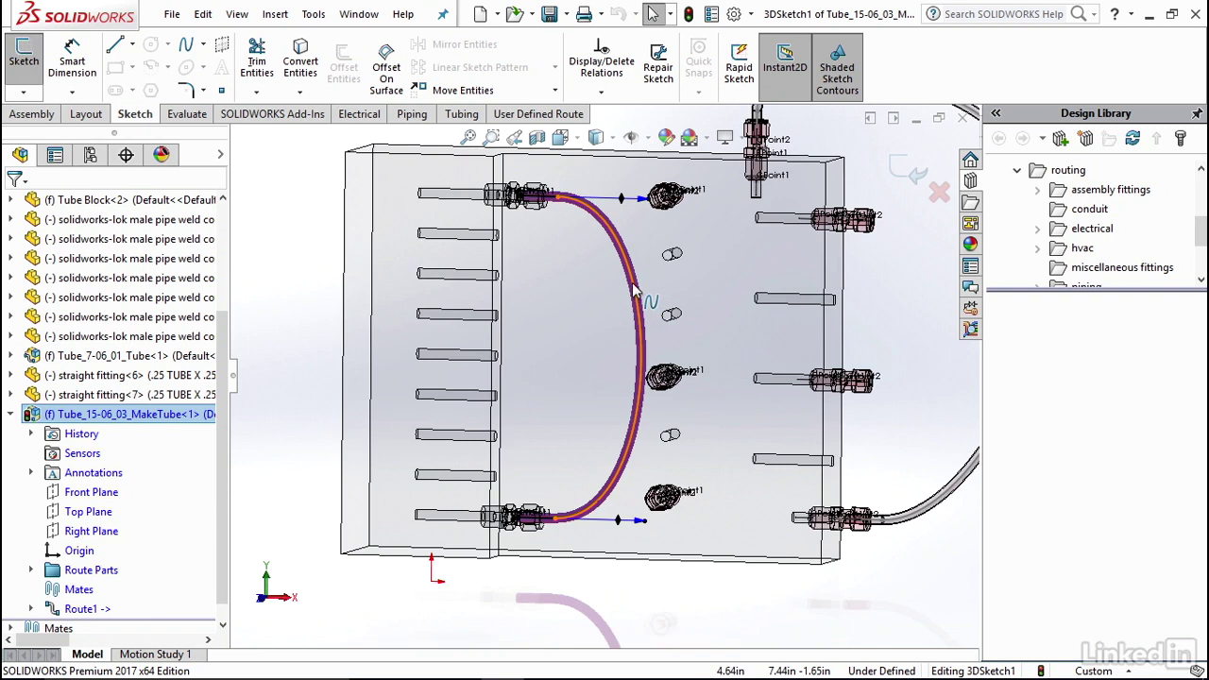
# - Insert a new spline point partway along the left tube's route spline
pyautogui.click(635, 293)
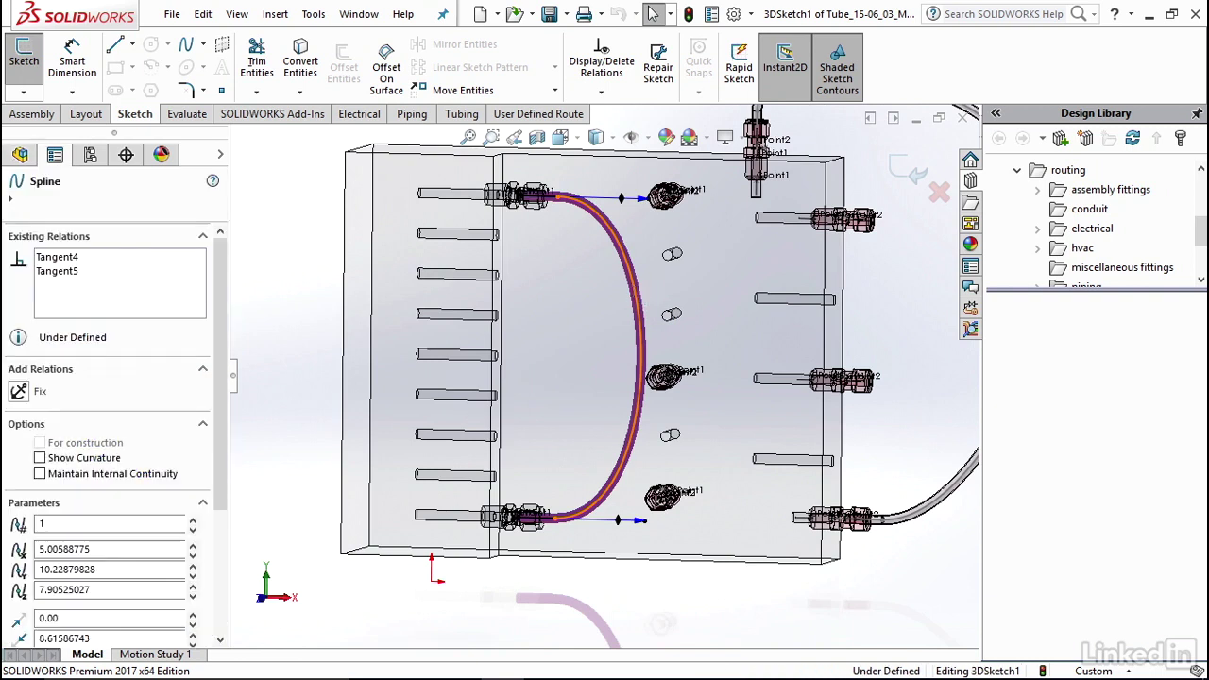
pyautogui.rightClick(634, 290)
pyautogui.click(707, 493)
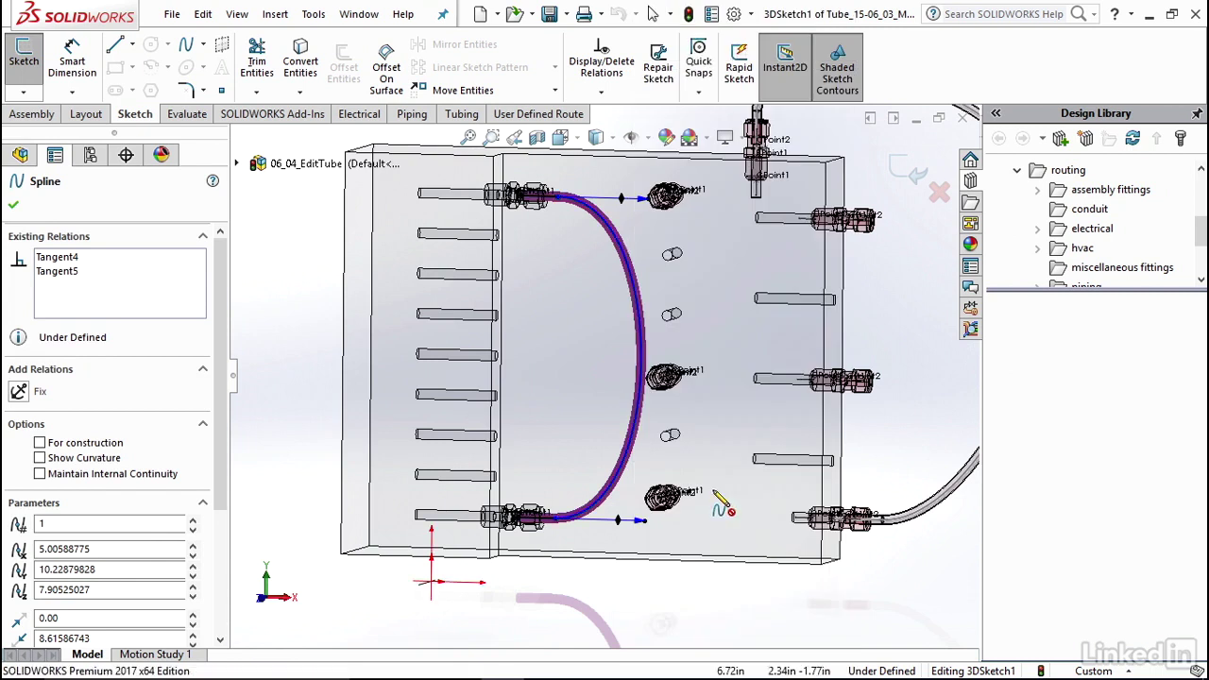
pyautogui.click(639, 304)
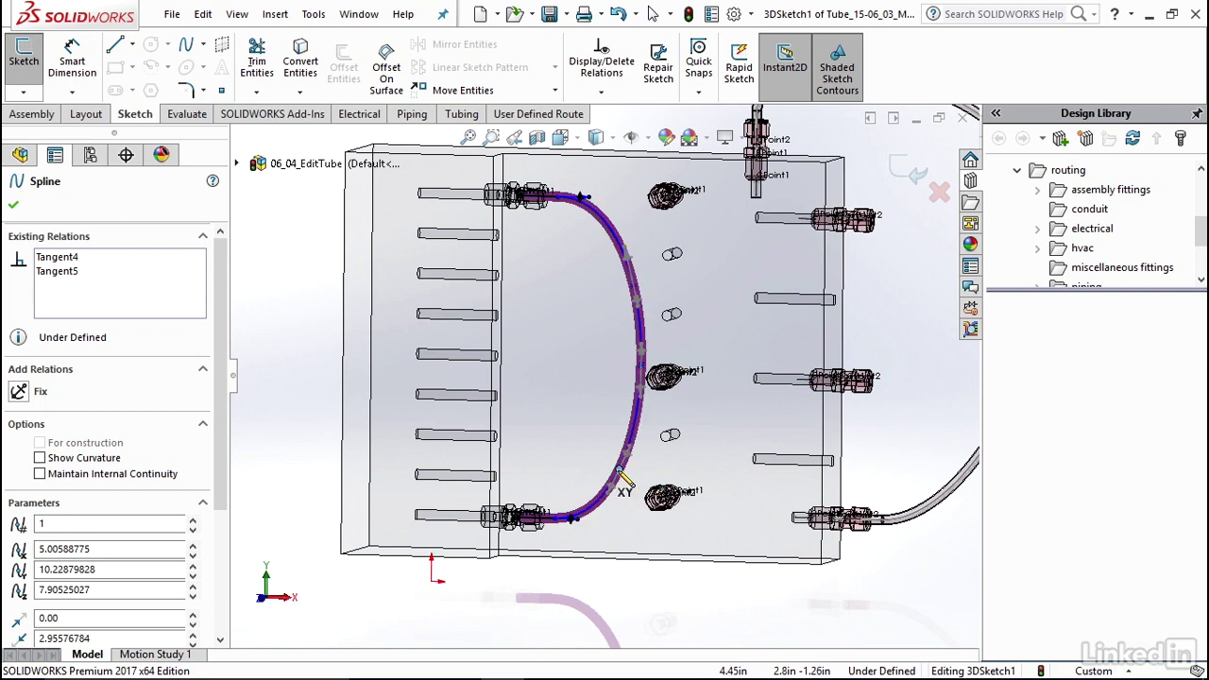
# - Drag the new spline point so it snaps coincident onto the middle fitting
pyautogui.click(15, 207)
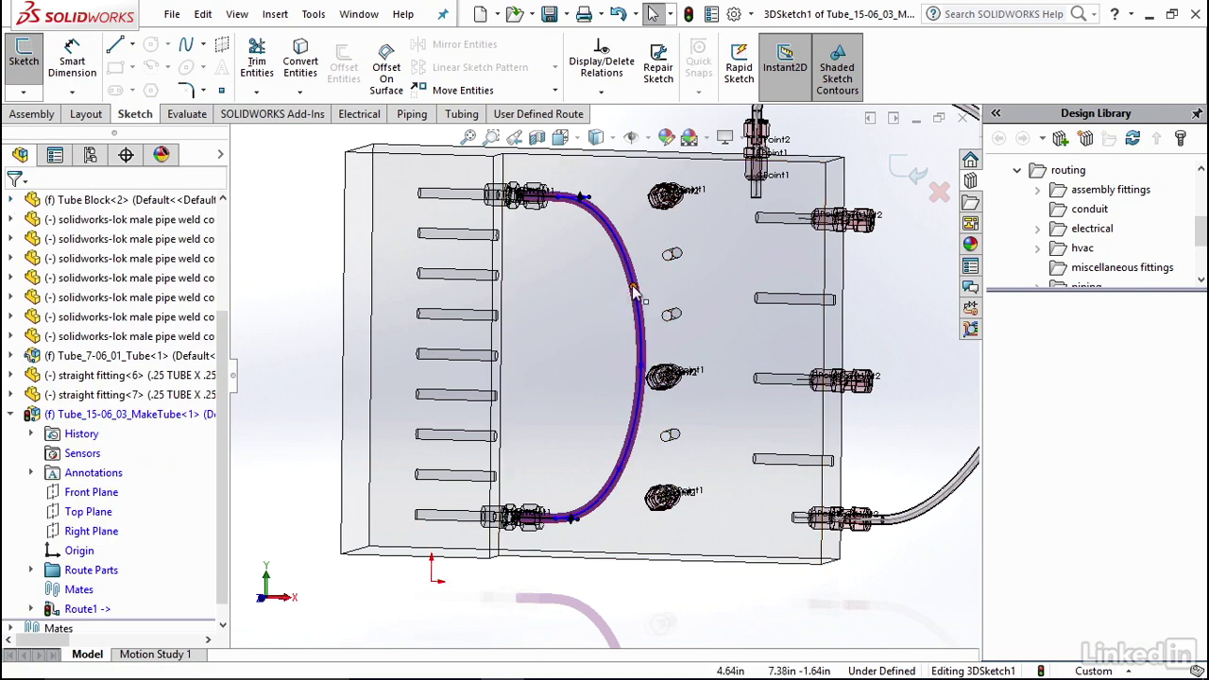
pyautogui.moveTo(635, 291); pyautogui.dragTo(667, 376)
pyautogui.moveTo(623, 475); pyautogui.dragTo(642, 485)
# - Reshape the lower part of the spline by pulling its lower point to the left
pyautogui.click(668, 375)
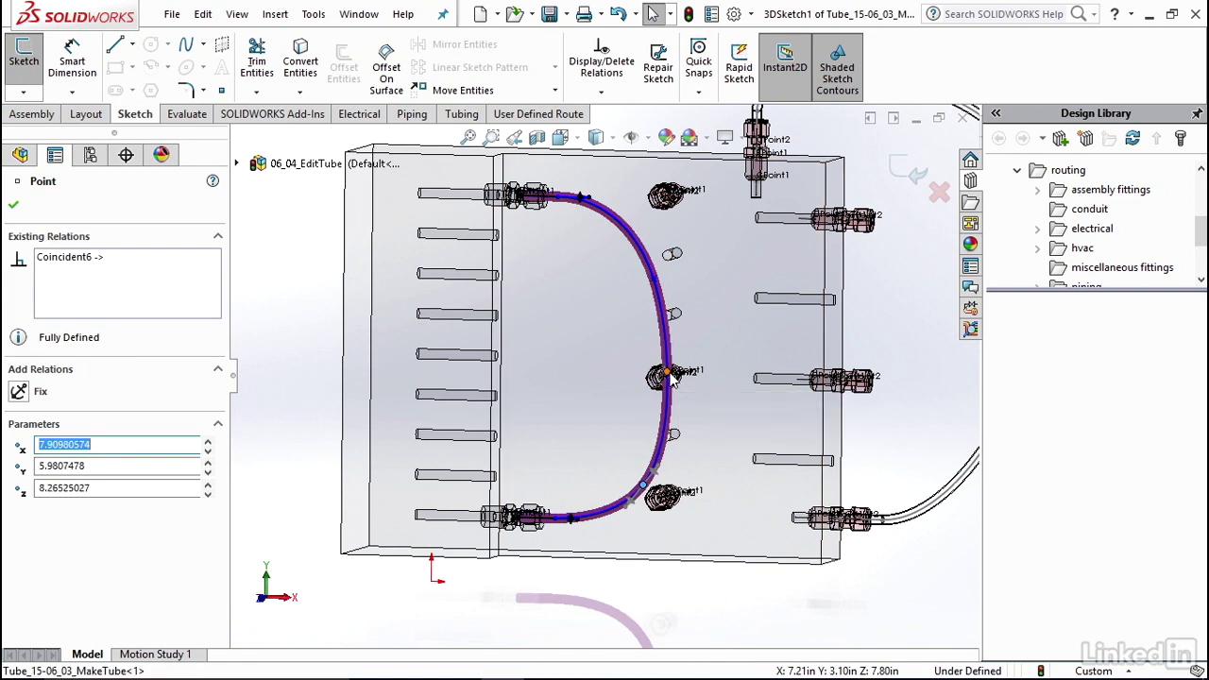
pyautogui.moveTo(671, 379); pyautogui.dragTo(694, 376)
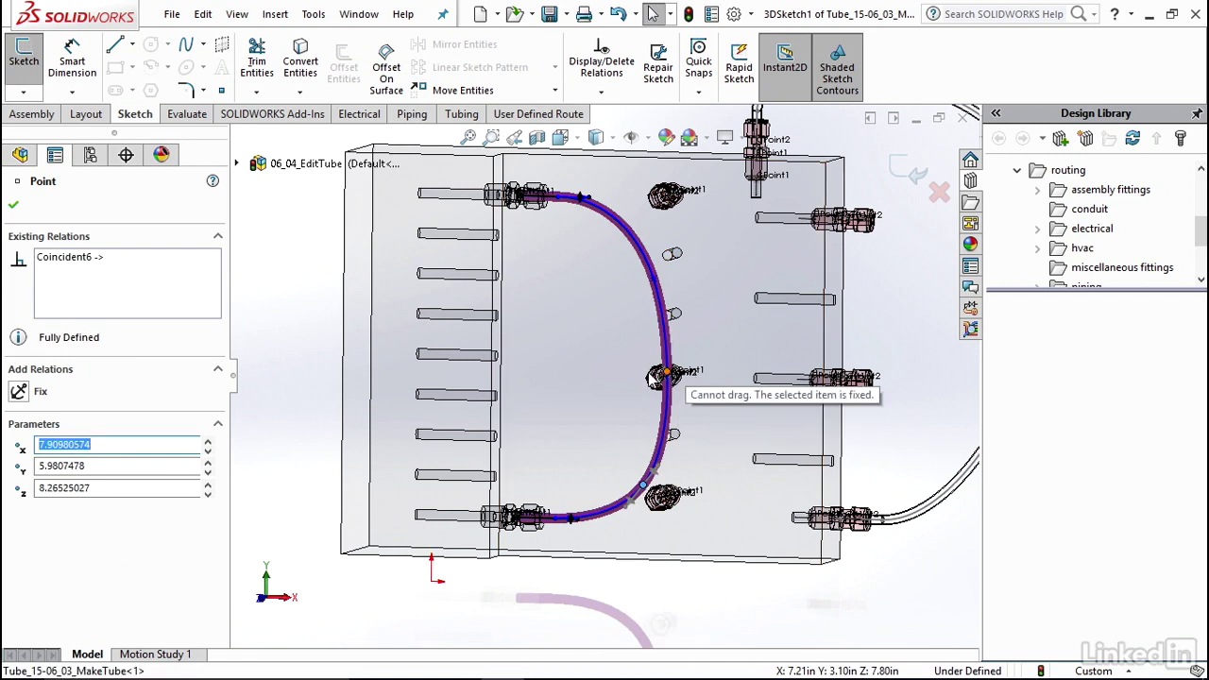
pyautogui.scroll(-3, 666, 378)
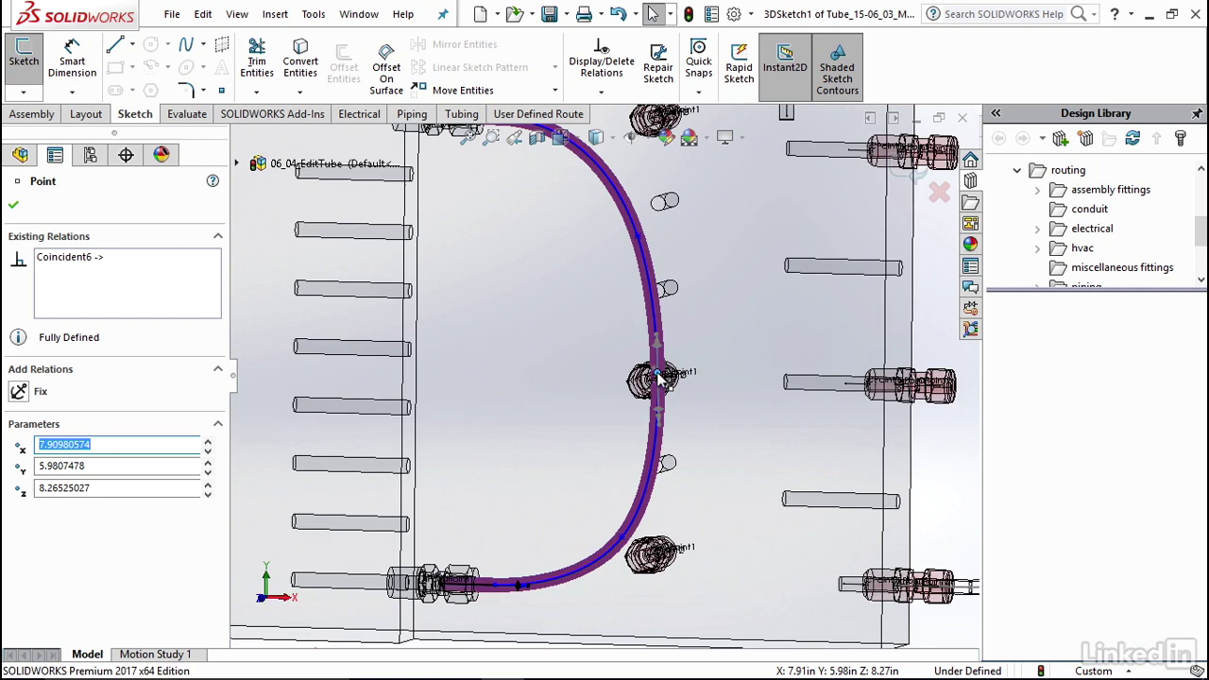
pyautogui.moveTo(658, 378); pyautogui.dragTo(665, 376)
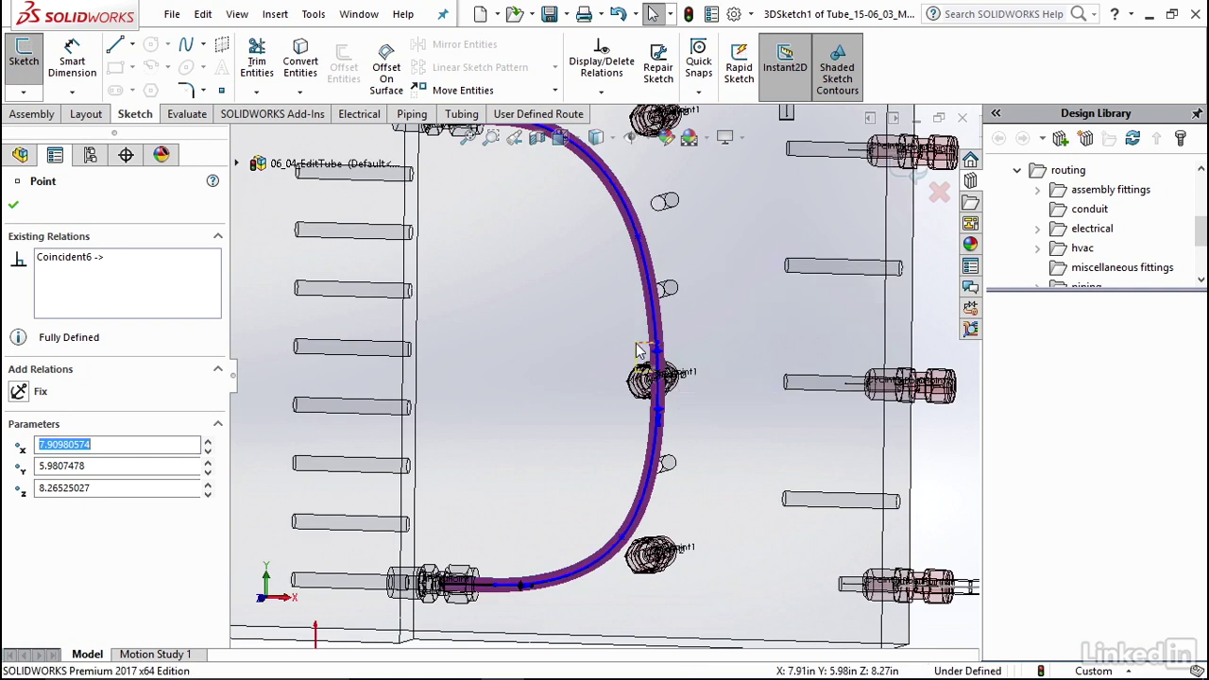
pyautogui.click(661, 321)
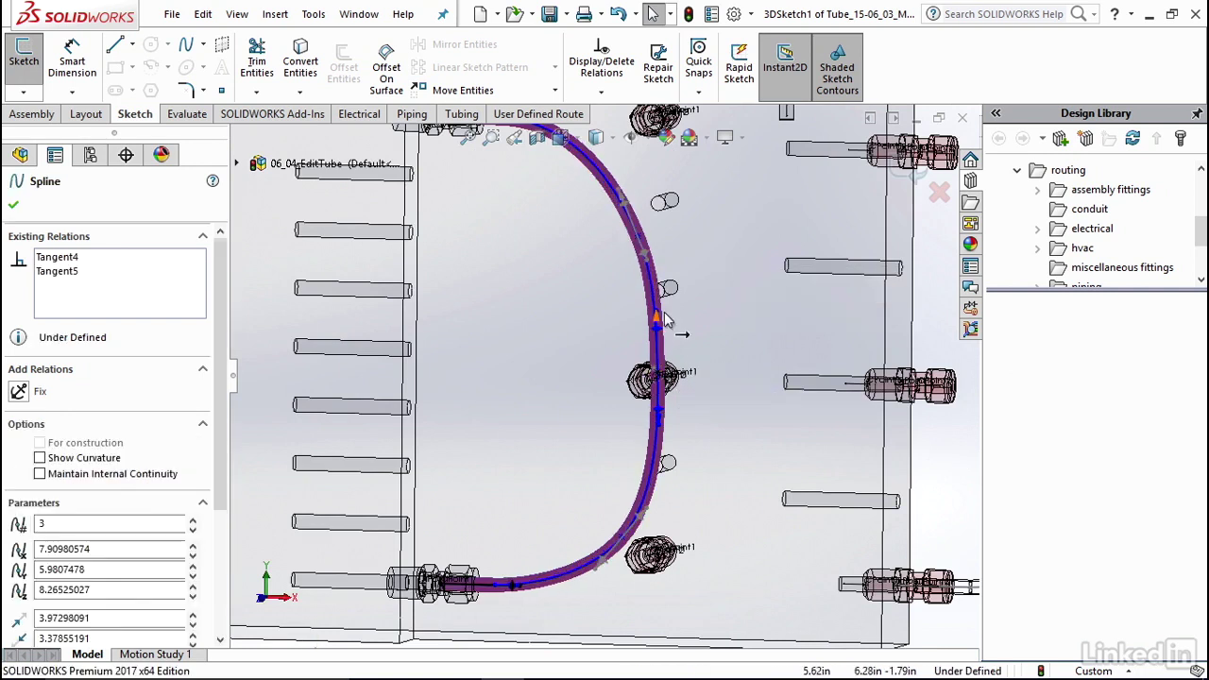
pyautogui.scroll(3, 666, 326)
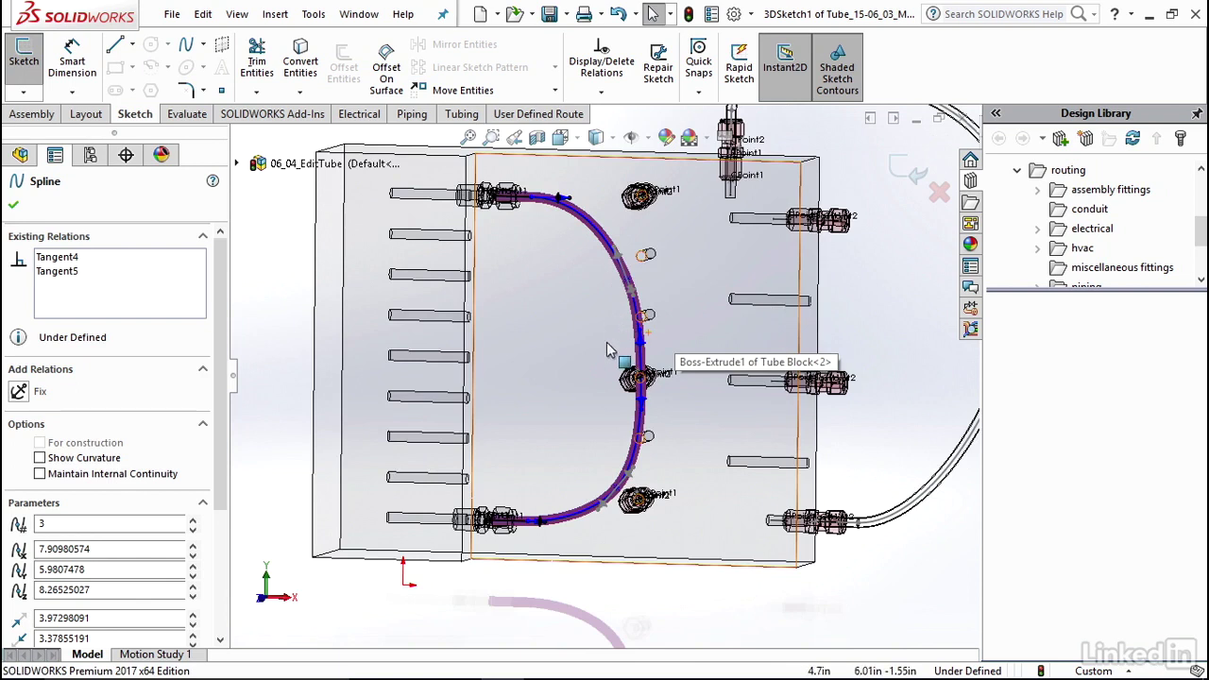
pyautogui.moveTo(601, 507); pyautogui.dragTo(567, 492)
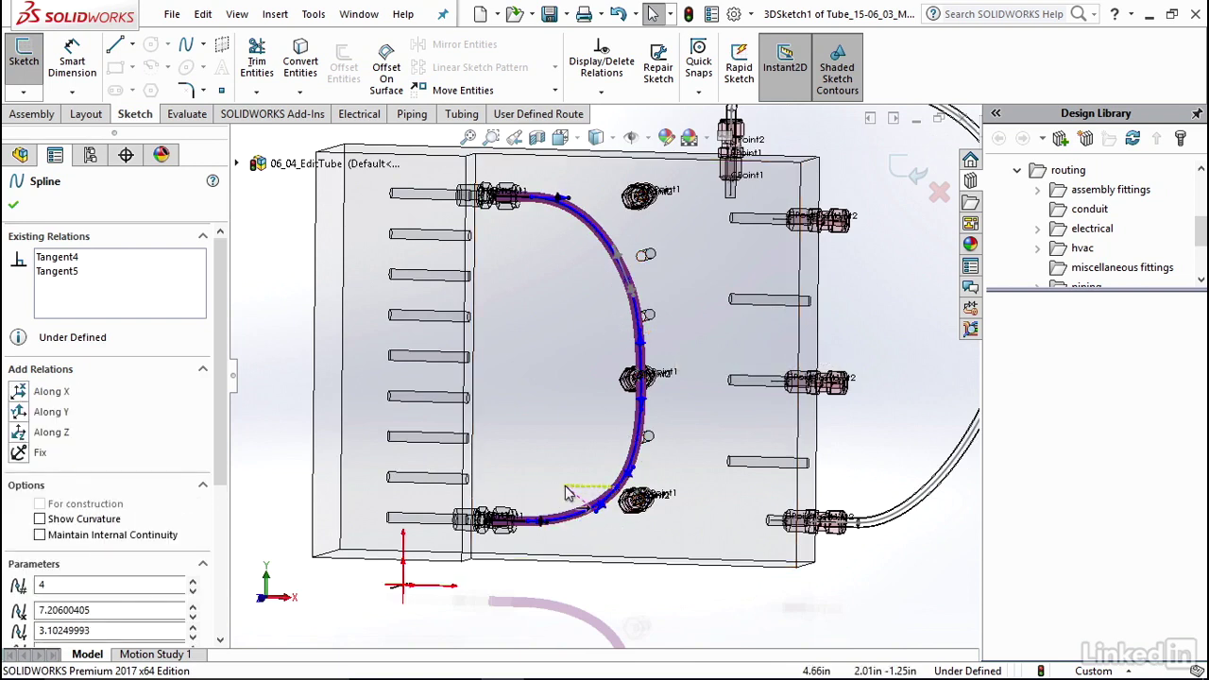
# - Drag the lower spline tangent and point into a tight bend, raising 'Local route spline radius too small'
pyautogui.moveTo(567, 492); pyautogui.dragTo(550, 566)
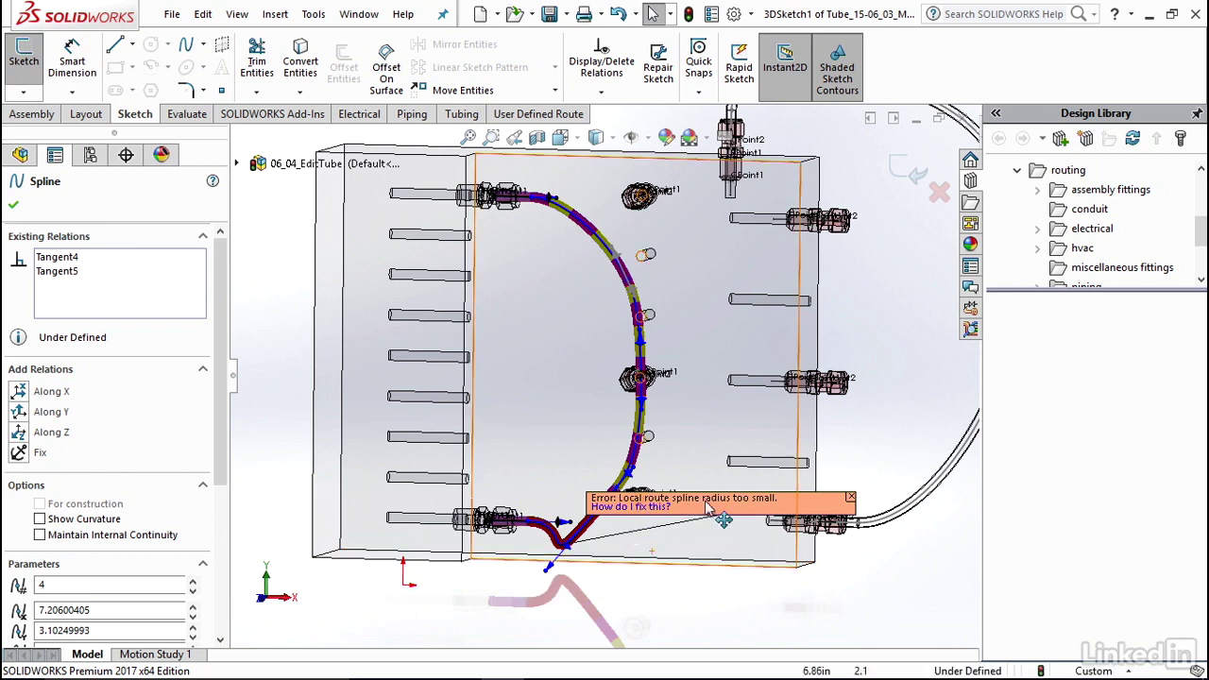
pyautogui.scroll(-5, 590, 562)
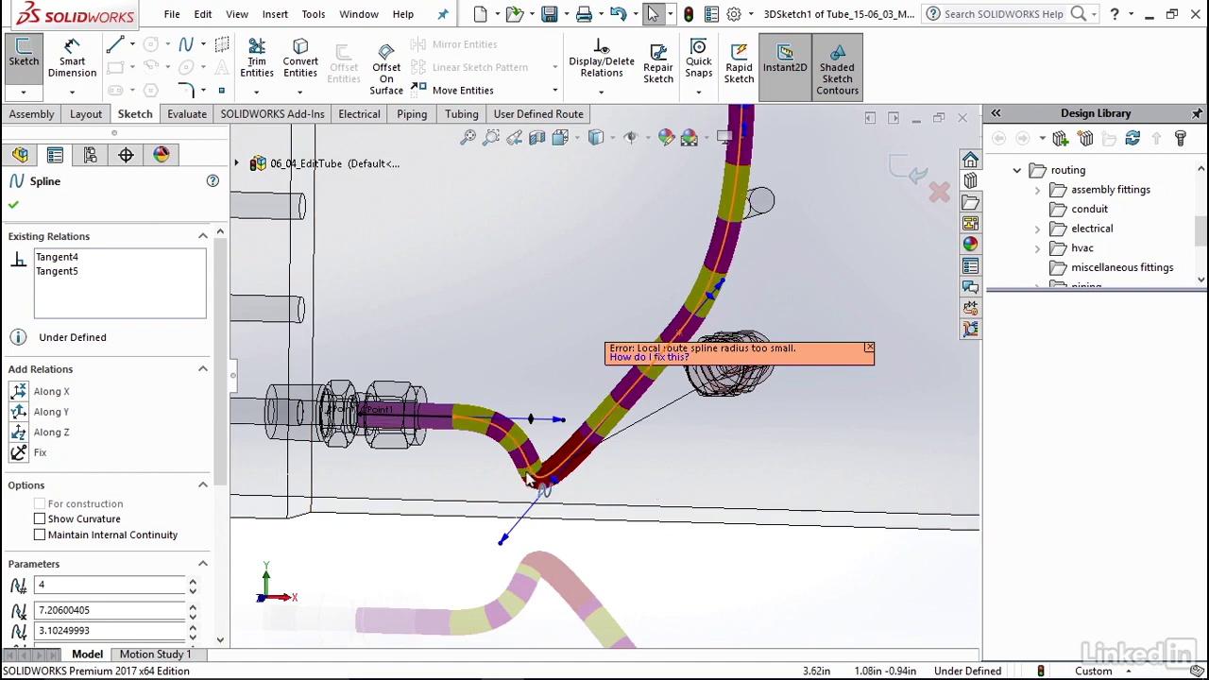
pyautogui.moveTo(529, 479); pyautogui.dragTo(553, 482)
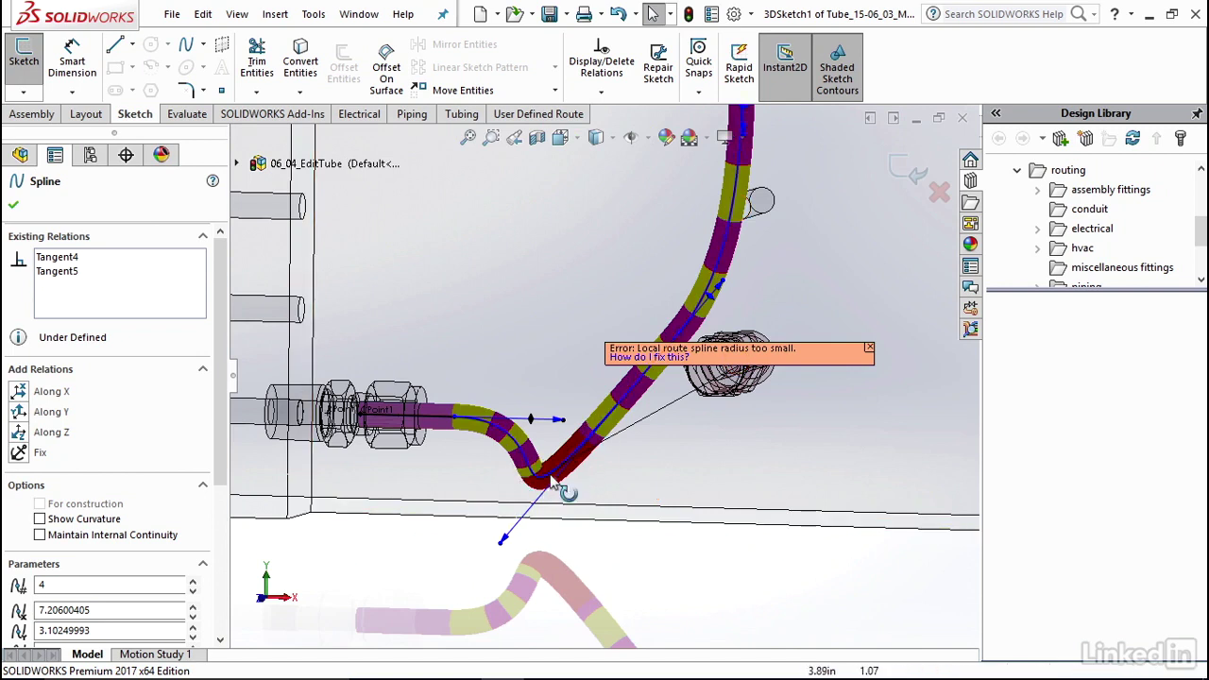
pyautogui.scroll(3, 661, 405)
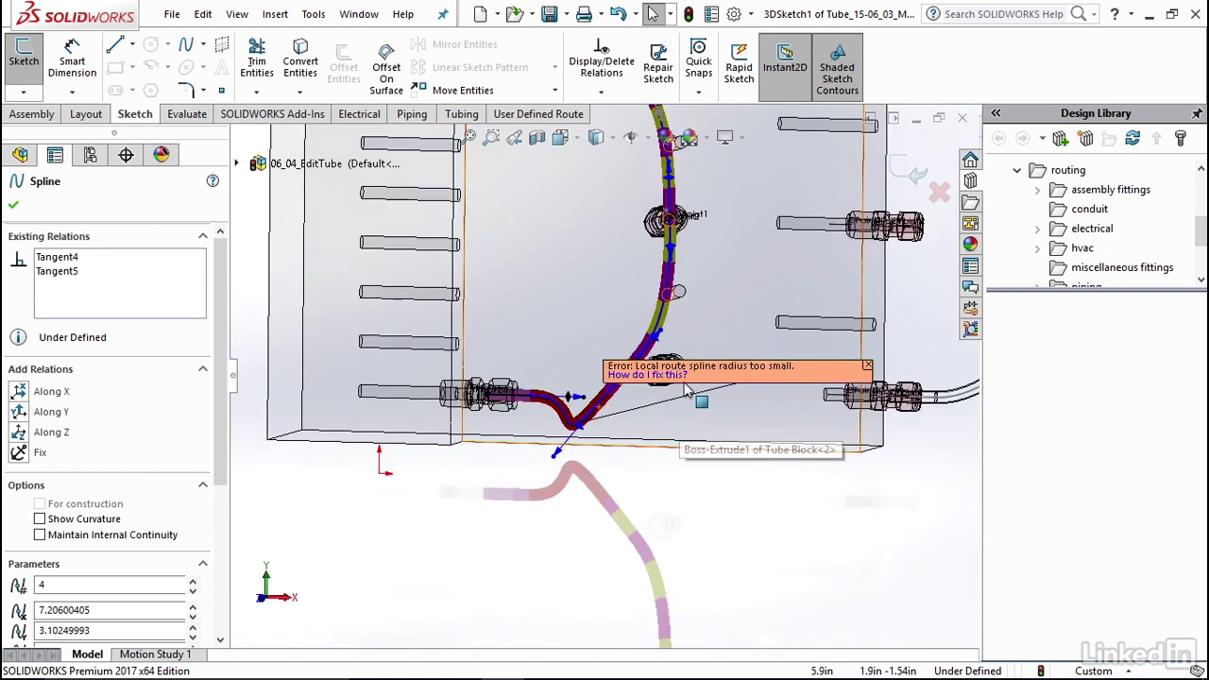
pyautogui.scroll(3, 600, 256)
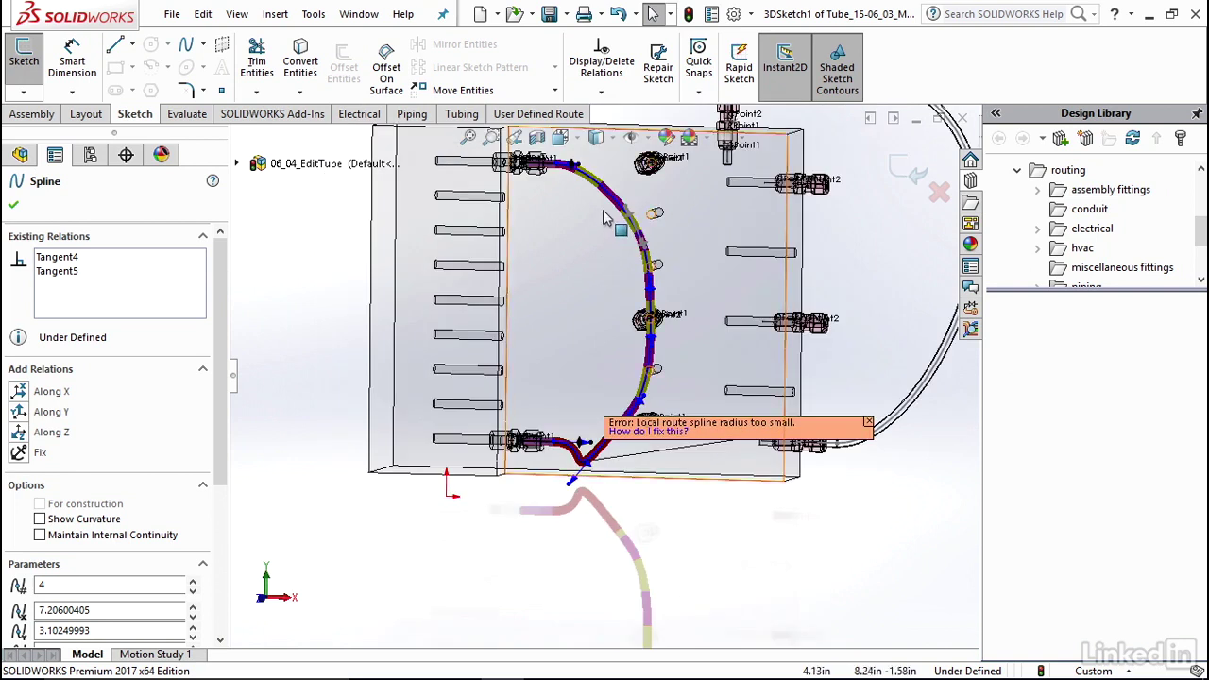
pyautogui.scroll(-2, 606, 217)
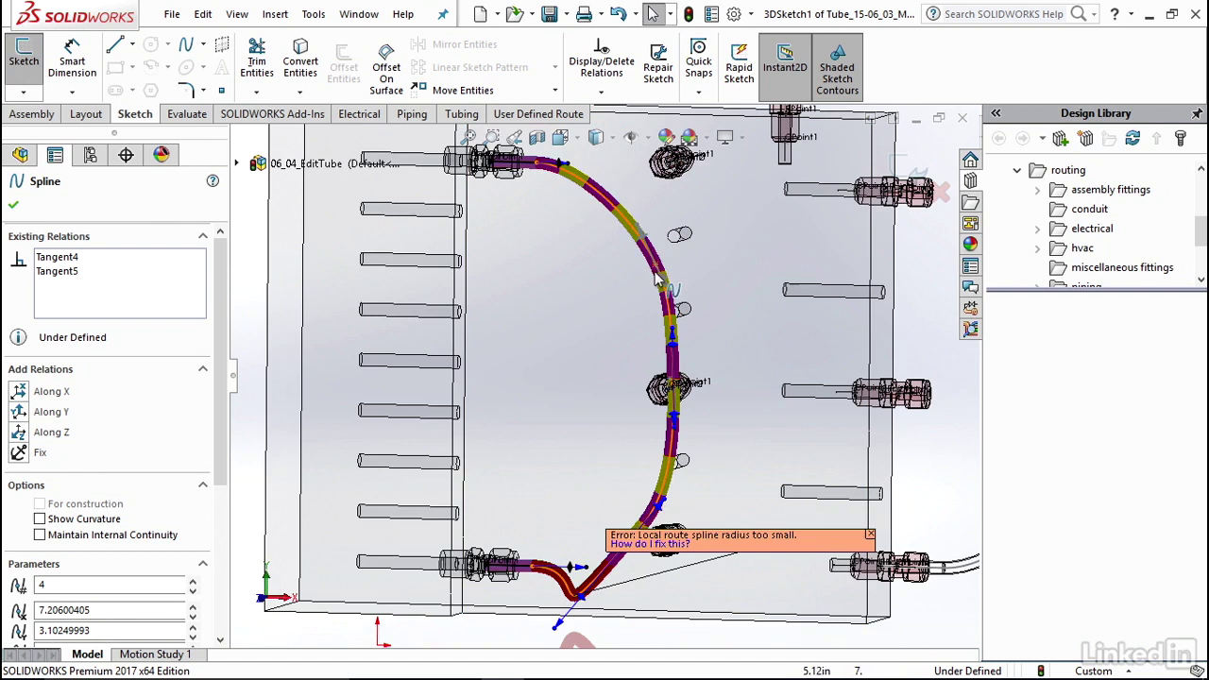
pyautogui.scroll(-3, 661, 557)
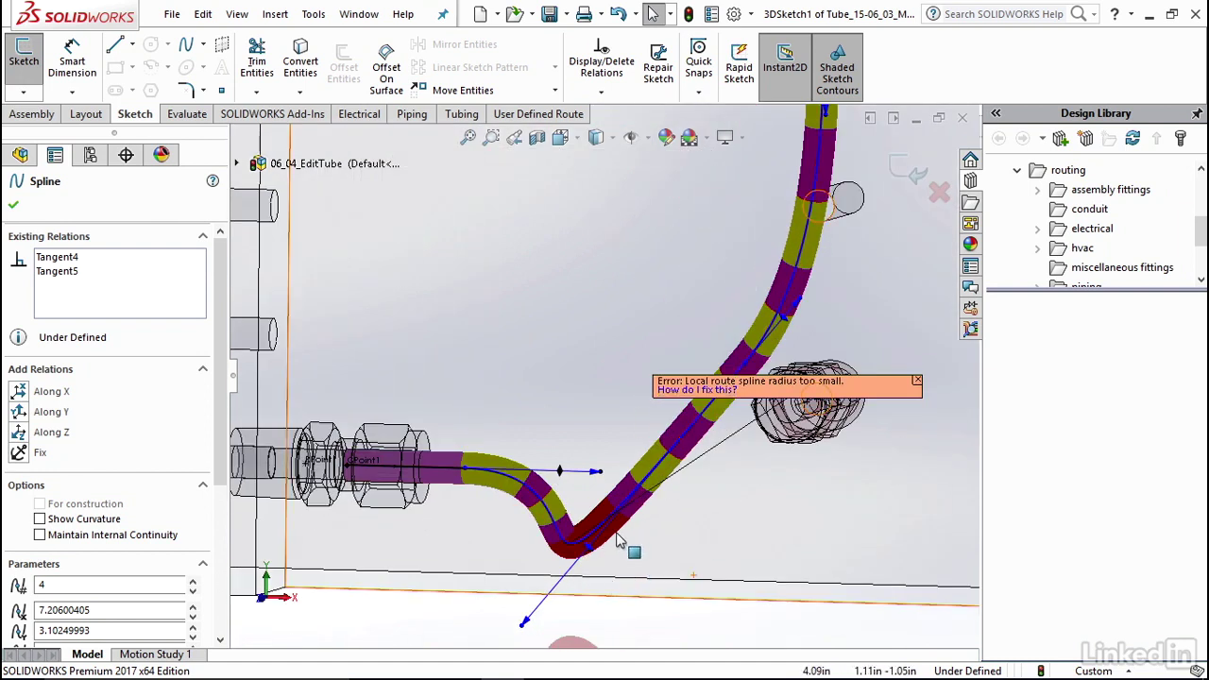
pyautogui.scroll(1, 620, 541)
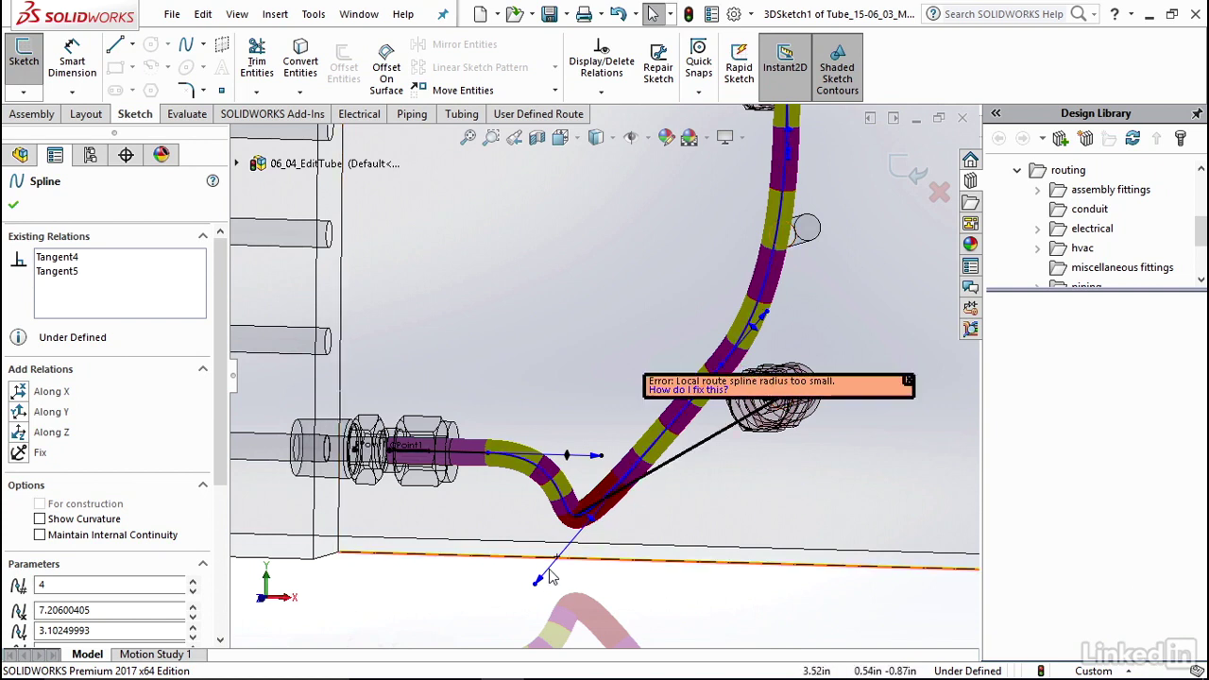
# - Pull and rotate the lower tangent handle until the bend smooths and the radius error clears
pyautogui.moveTo(538, 579); pyautogui.dragTo(560, 392)
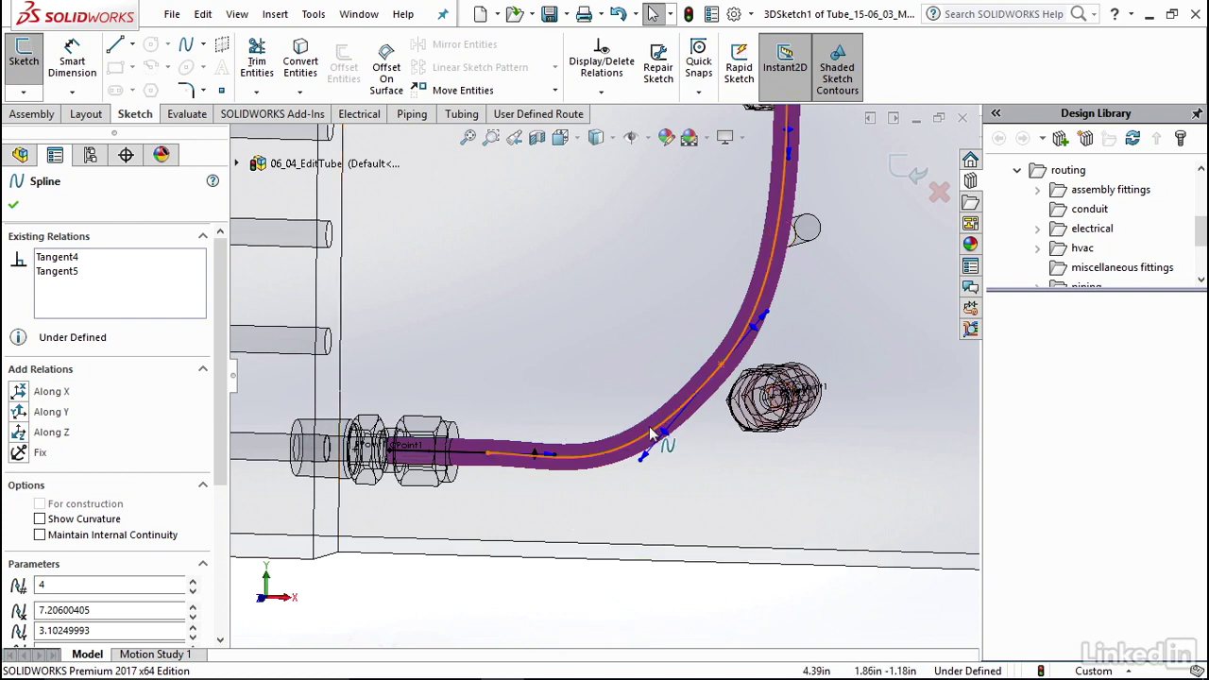
pyautogui.moveTo(649, 430); pyautogui.dragTo(621, 467)
pyautogui.press('f')
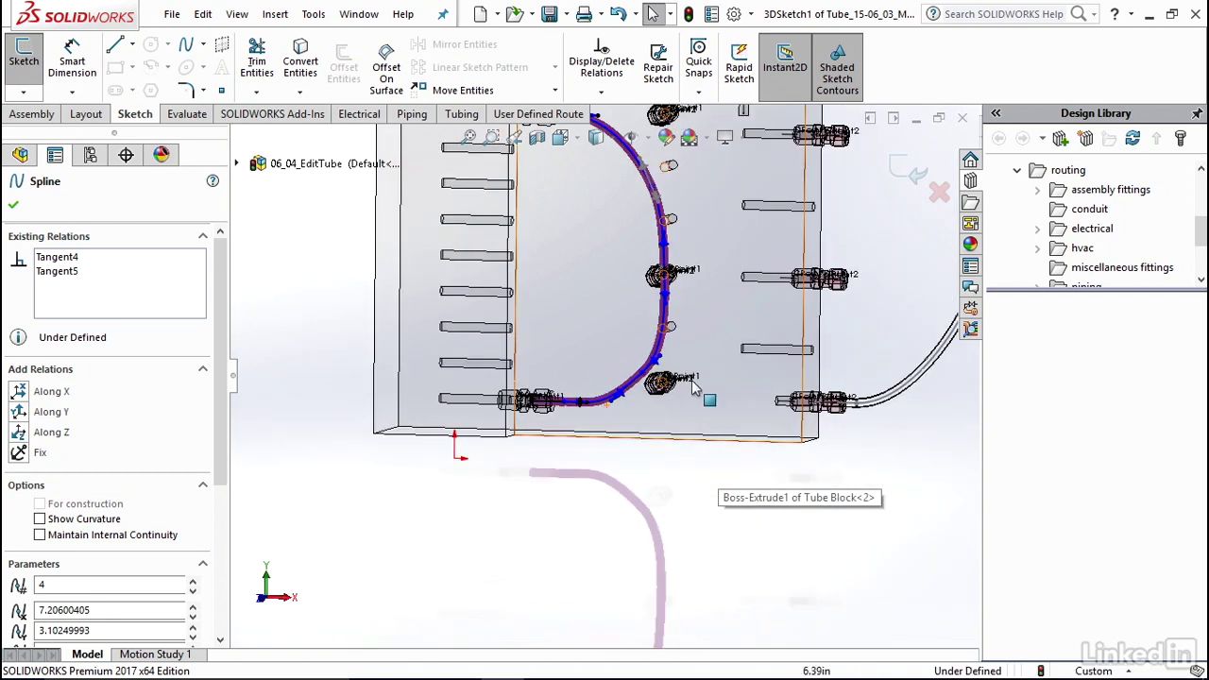
pyautogui.hotkey('ctrl', '1')
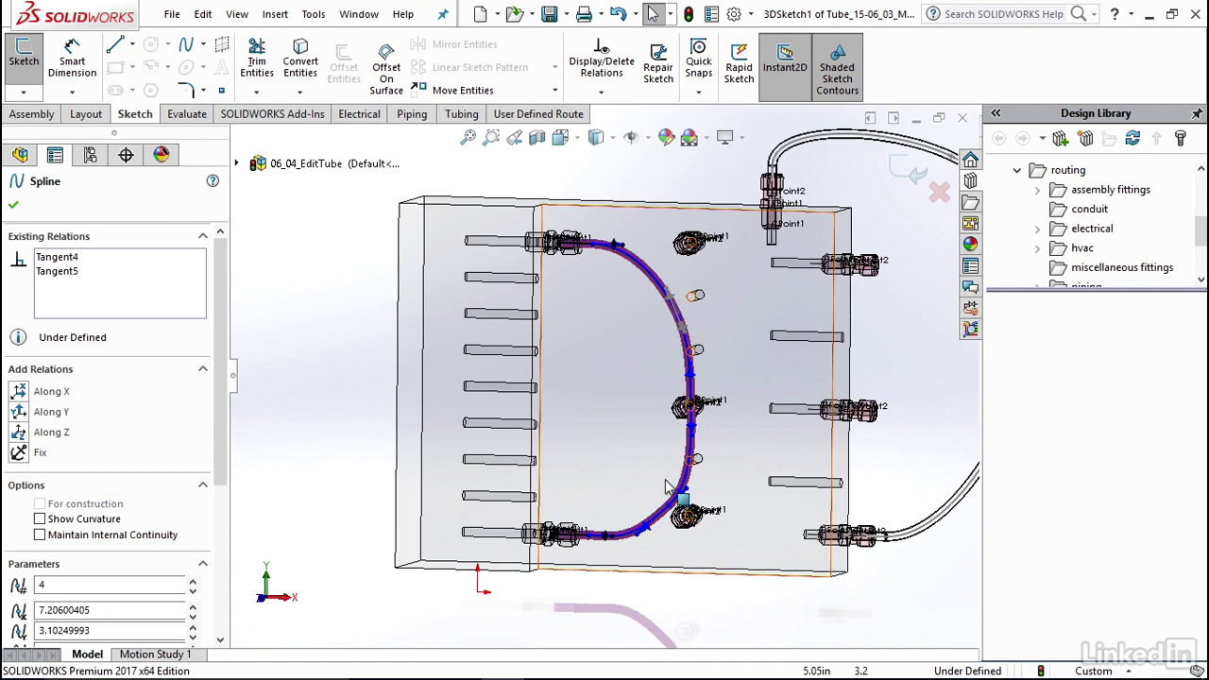
pyautogui.scroll(-3, 646, 523)
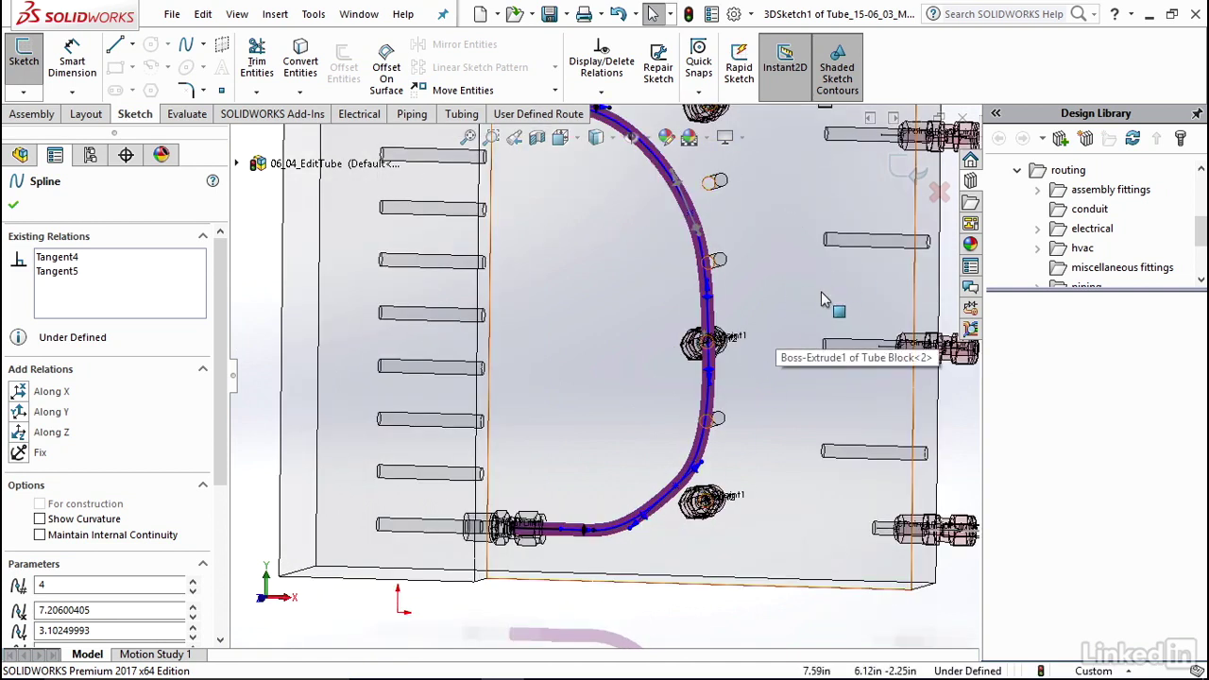
# - Accept the spline, exit the 3D sketch and Edit Component back to 06_04_EditTube
pyautogui.click(913, 175)
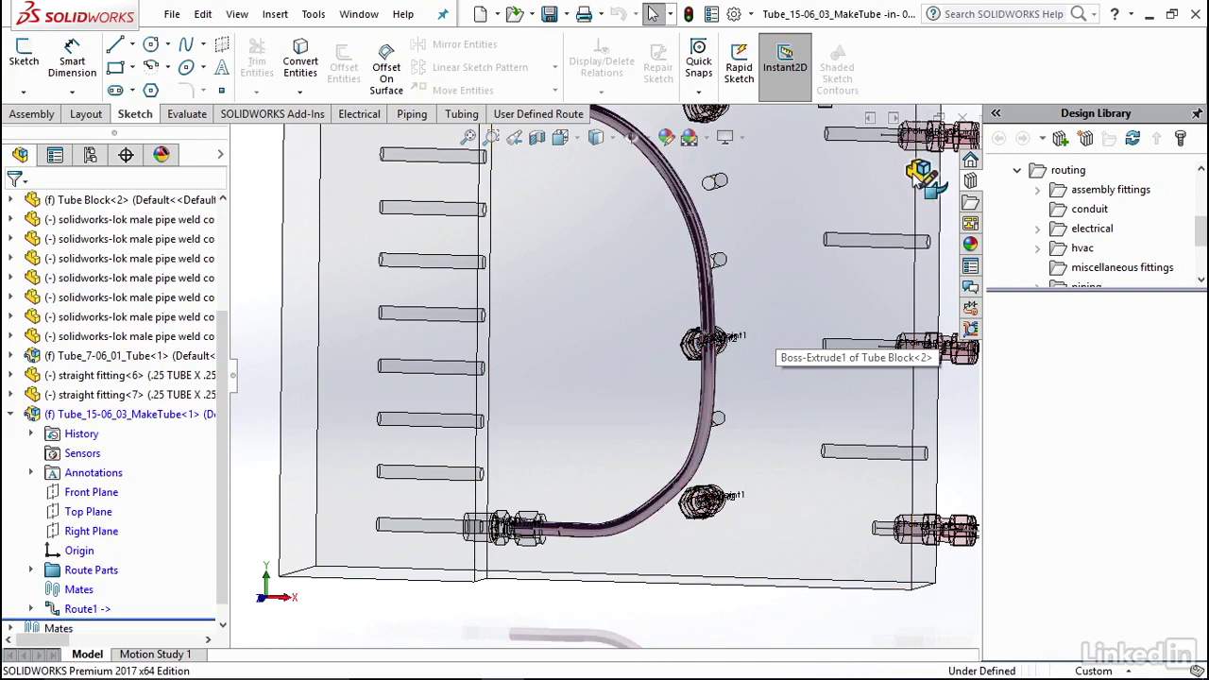
pyautogui.click(918, 172)
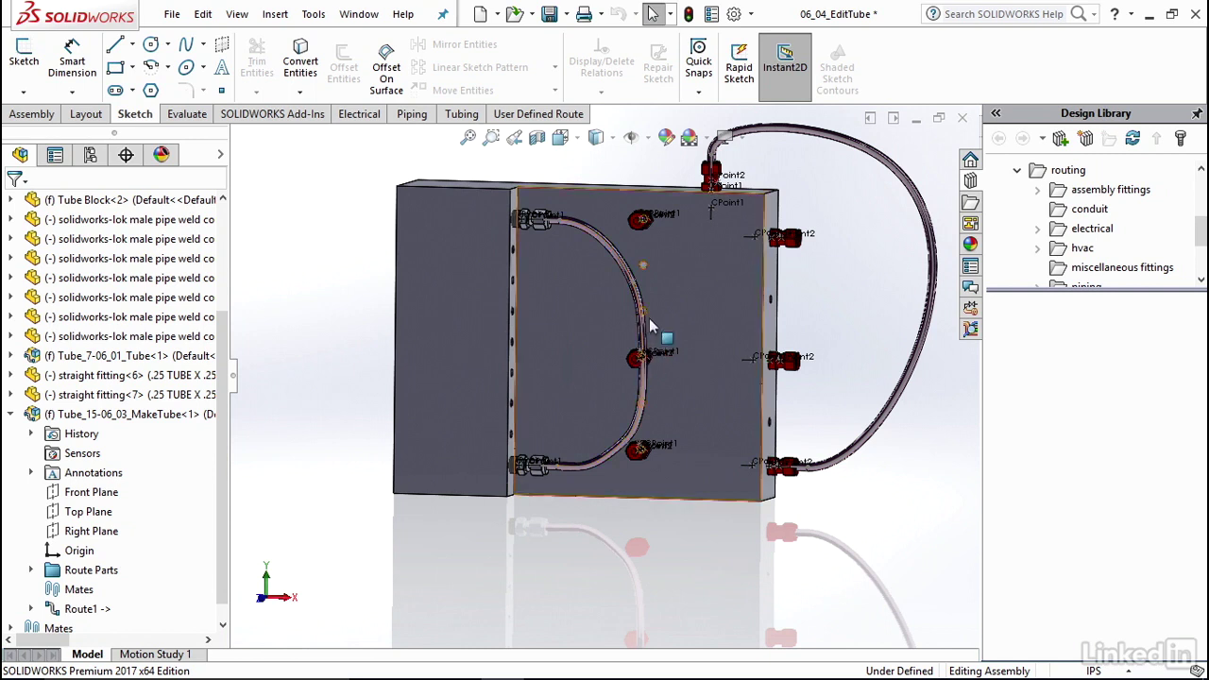
# - Reopen Edit Route on the left tube and call up the route spline's context menu
pyautogui.scroll(-3, 636, 294)
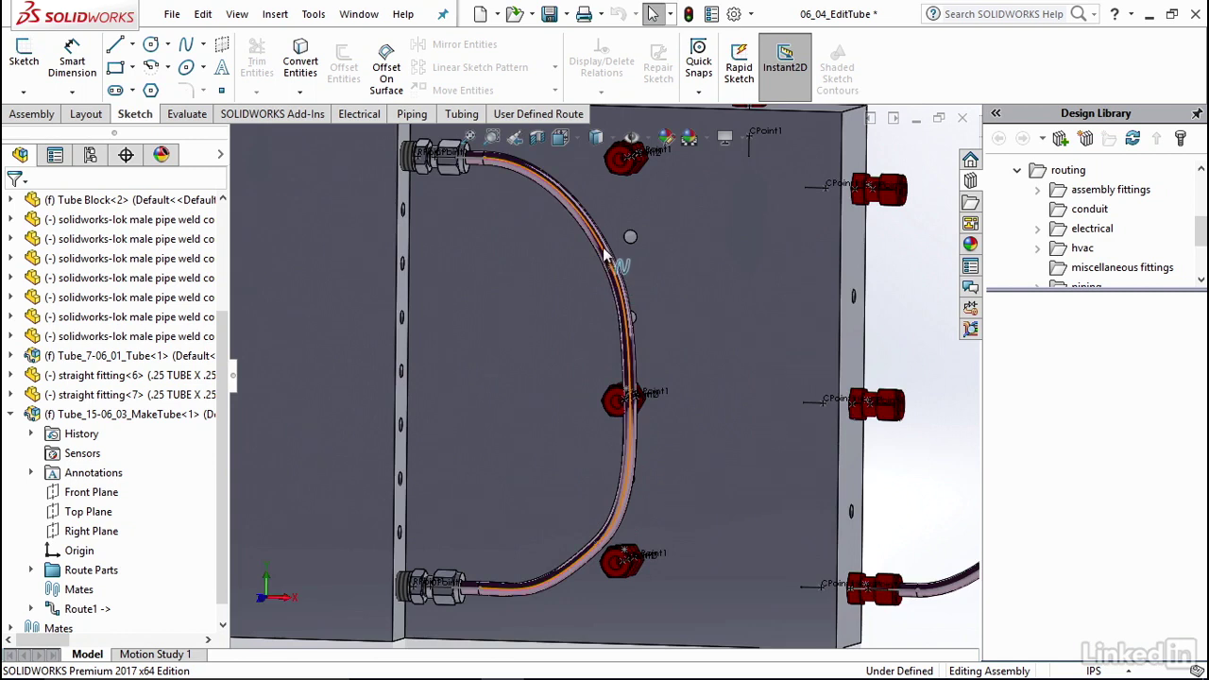
pyautogui.rightClick(608, 257)
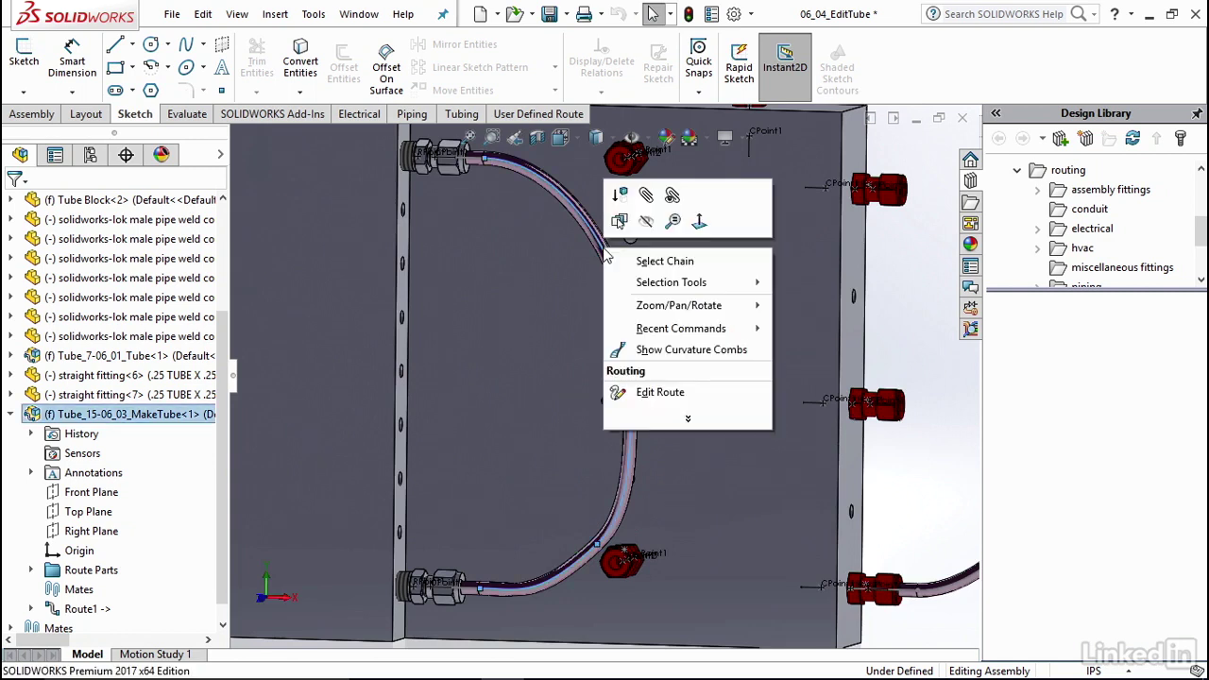
pyautogui.click(661, 392)
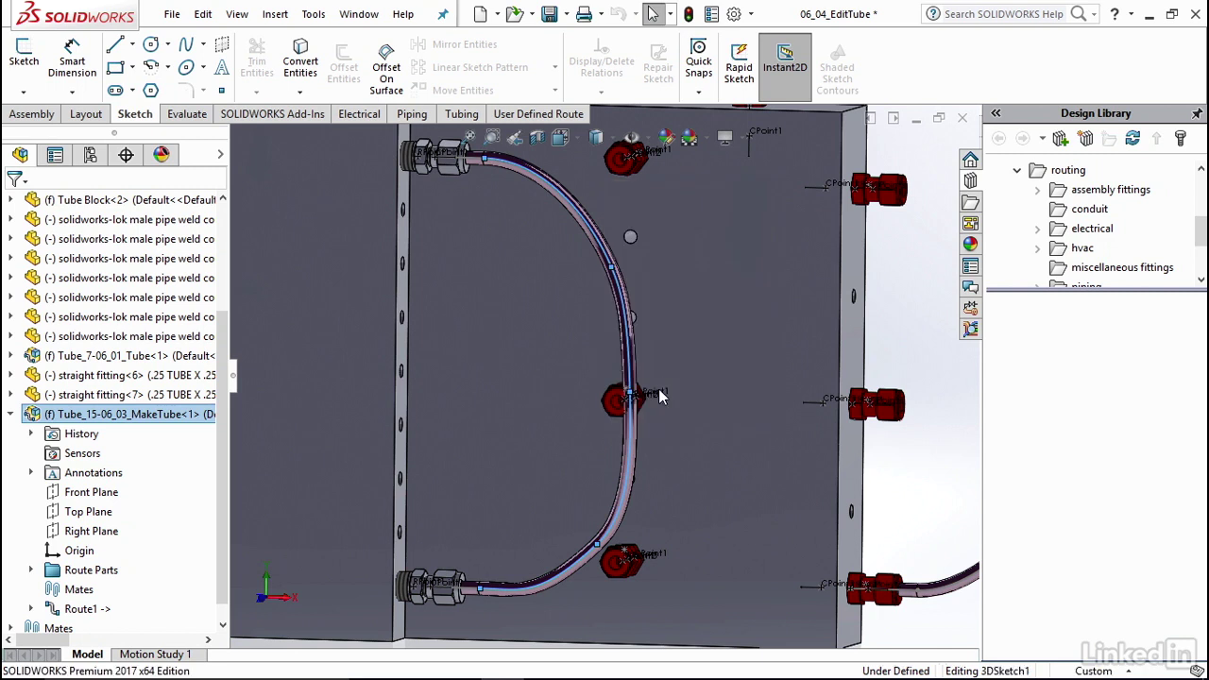
pyautogui.rightClick(607, 255)
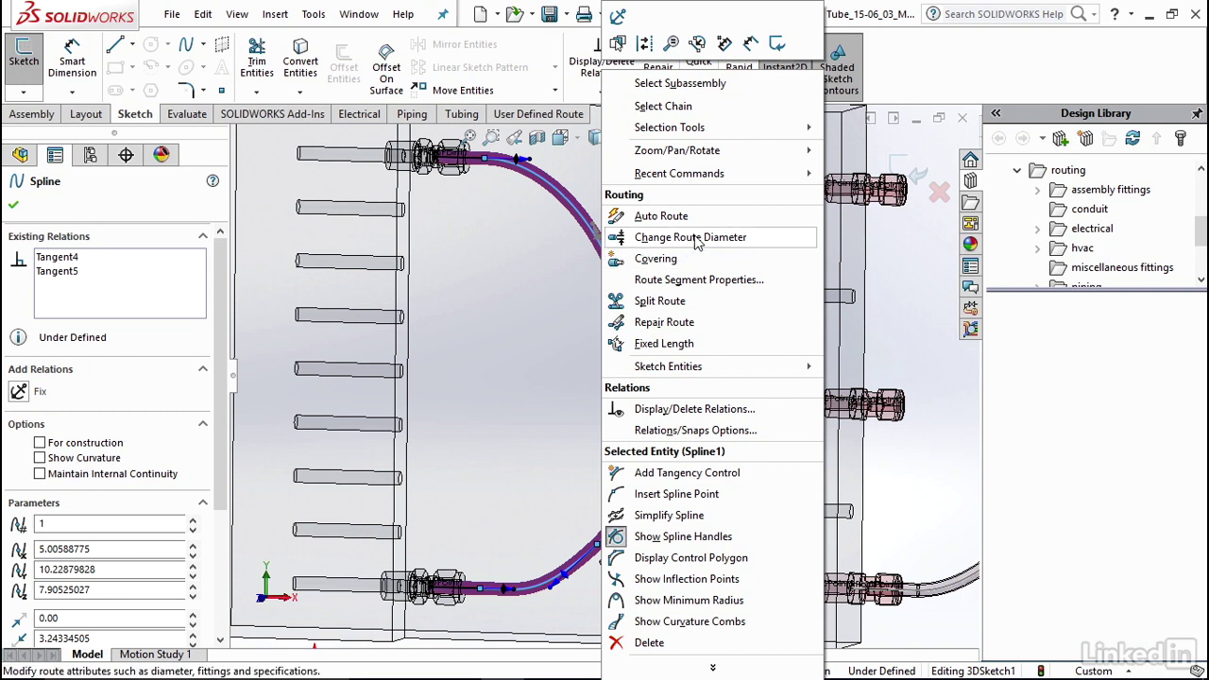
# - Add an Adhesive Tape covering with a PVC Electrical Tape layer to the route and confirm
pyautogui.click(674, 261)
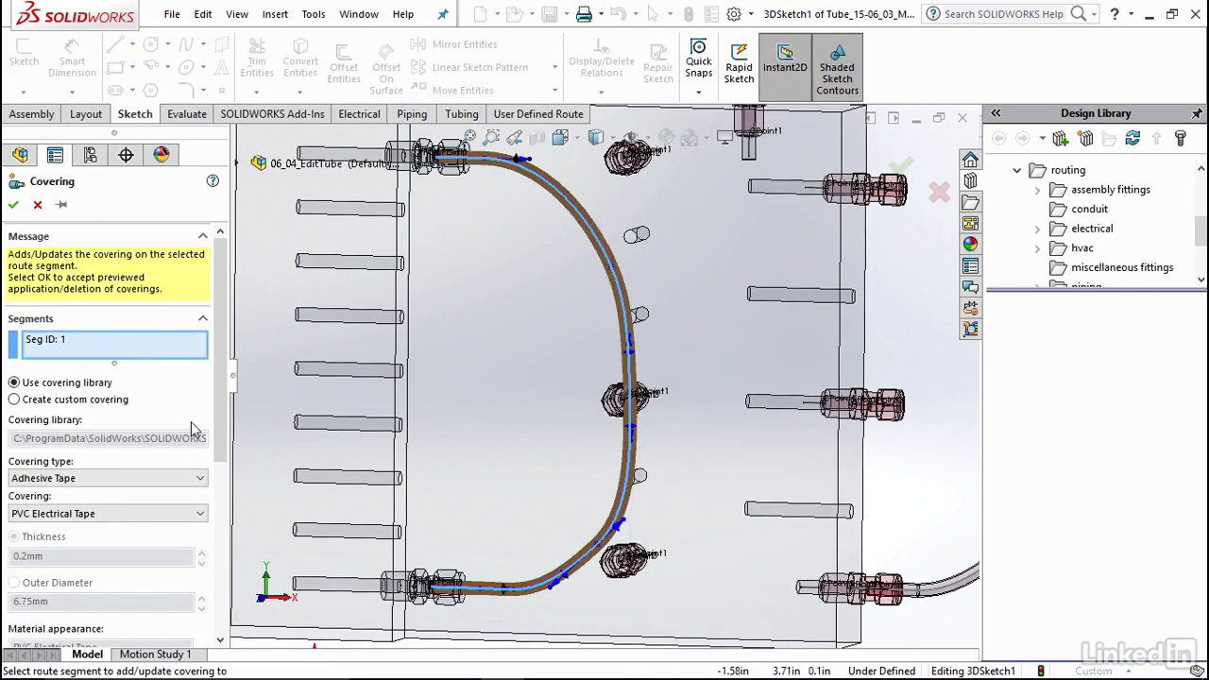
pyautogui.moveTo(217, 394); pyautogui.dragTo(212, 442)
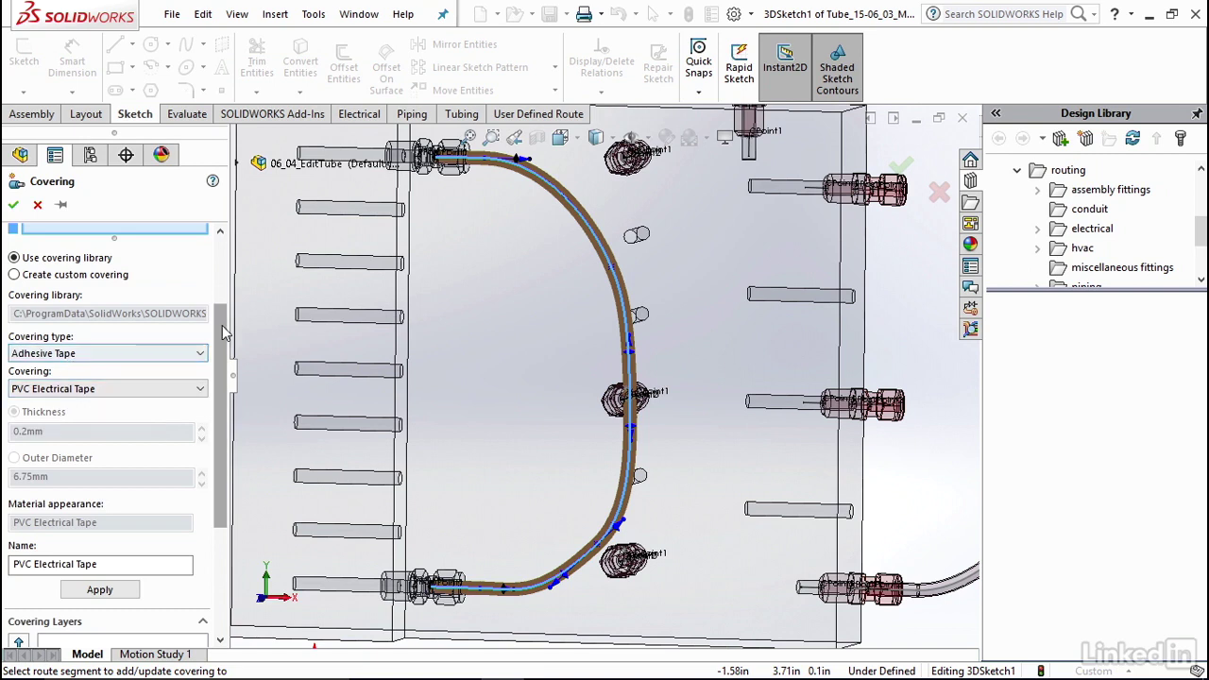
pyautogui.scroll(-3, 133, 354)
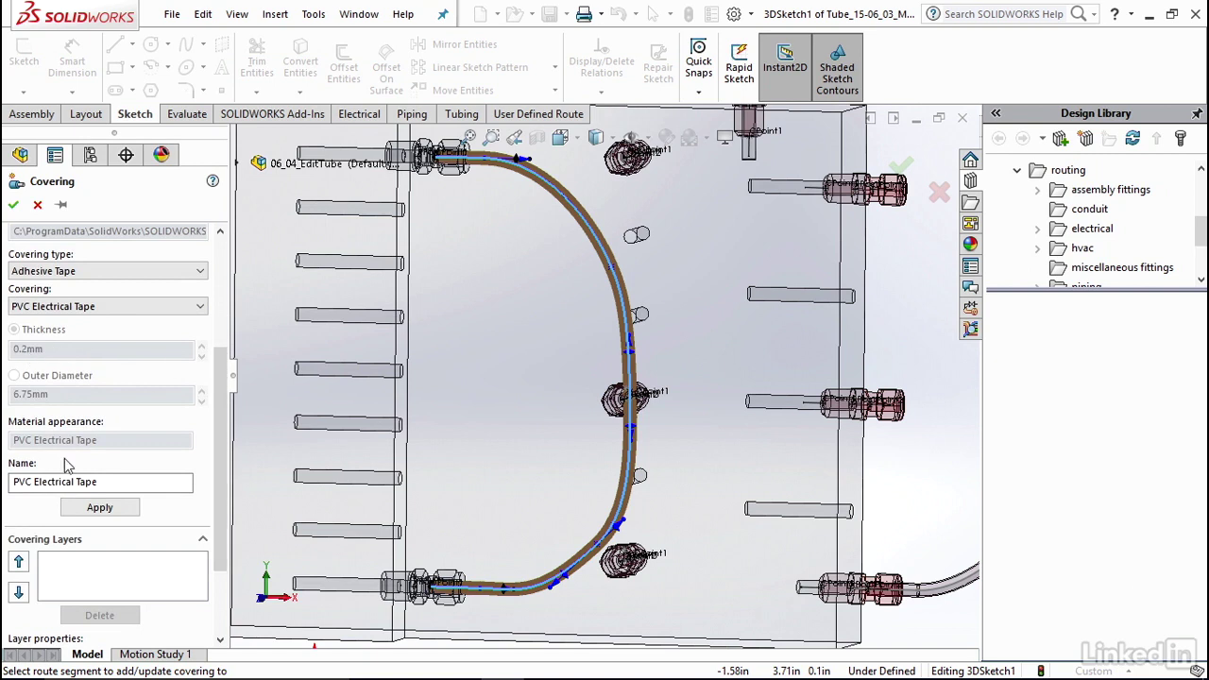
pyautogui.click(81, 508)
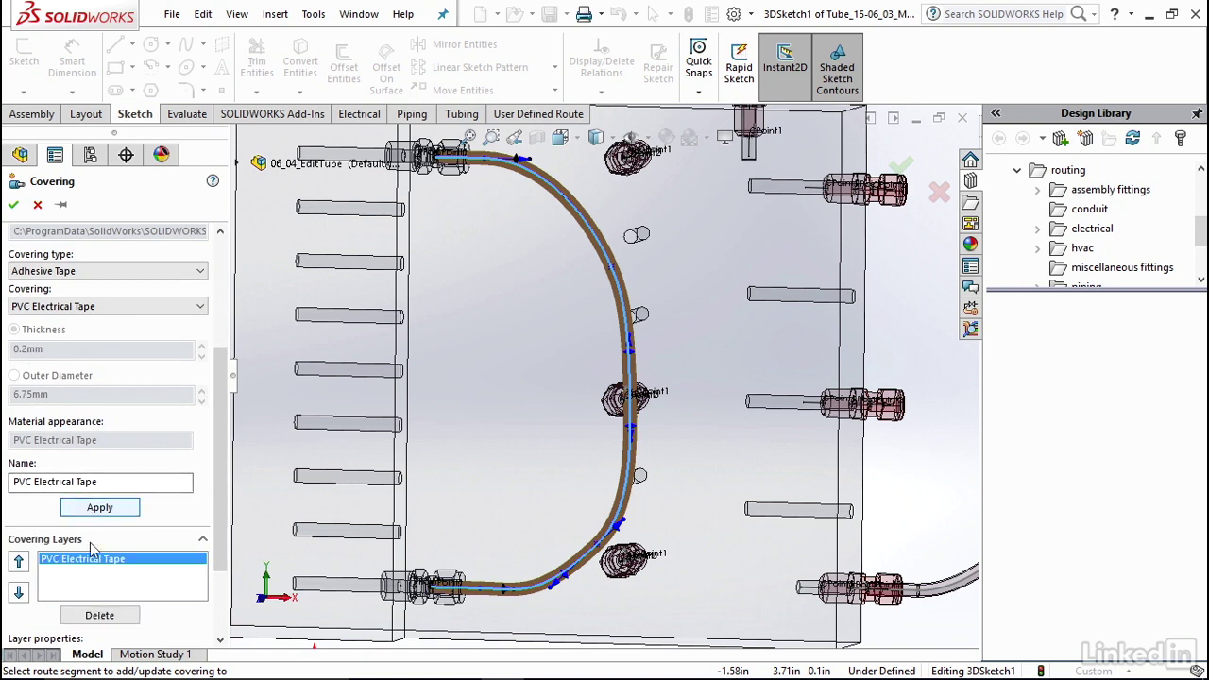
pyautogui.click(15, 206)
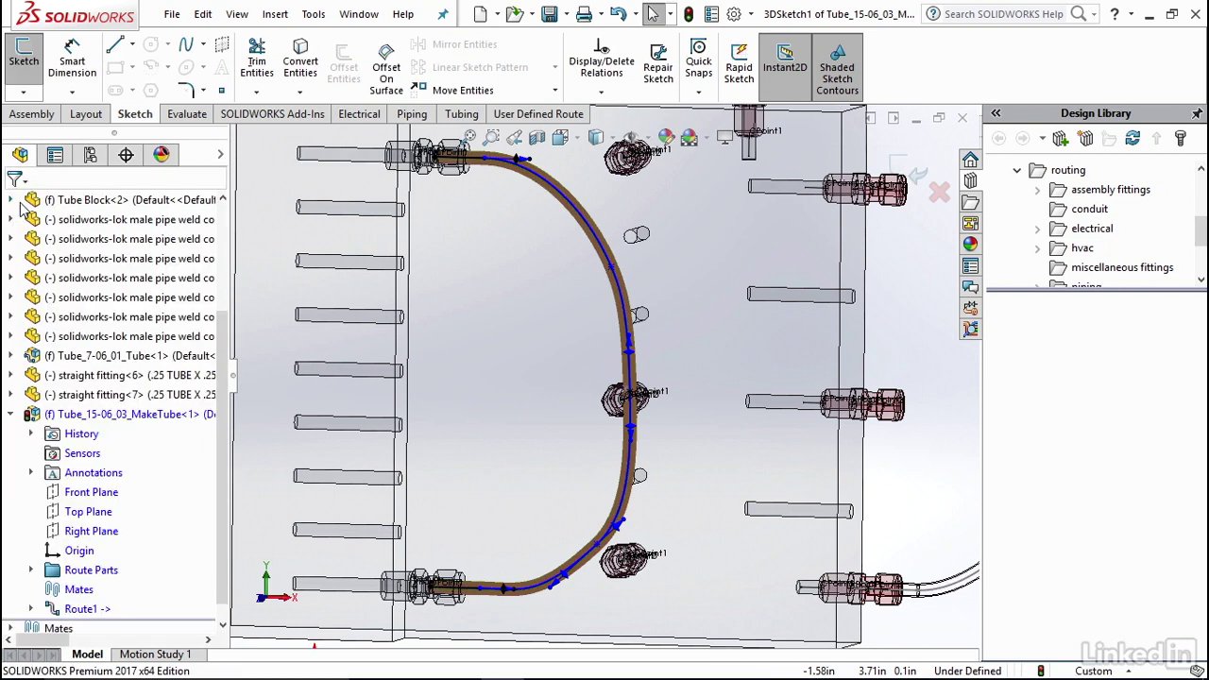
# - Exit the route sketch and Edit Component, then orbit to inspect the tan PVC-taped tube
pyautogui.click(909, 171)
pyautogui.click(909, 170)
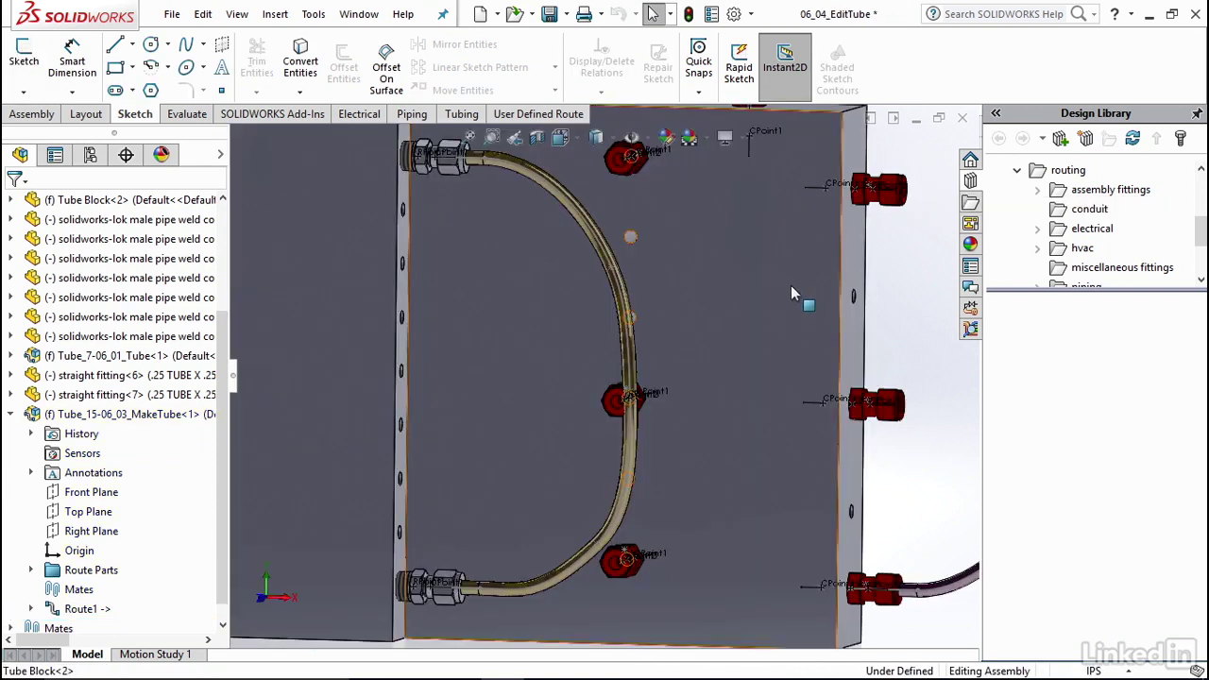
pyautogui.scroll(3, 790, 293)
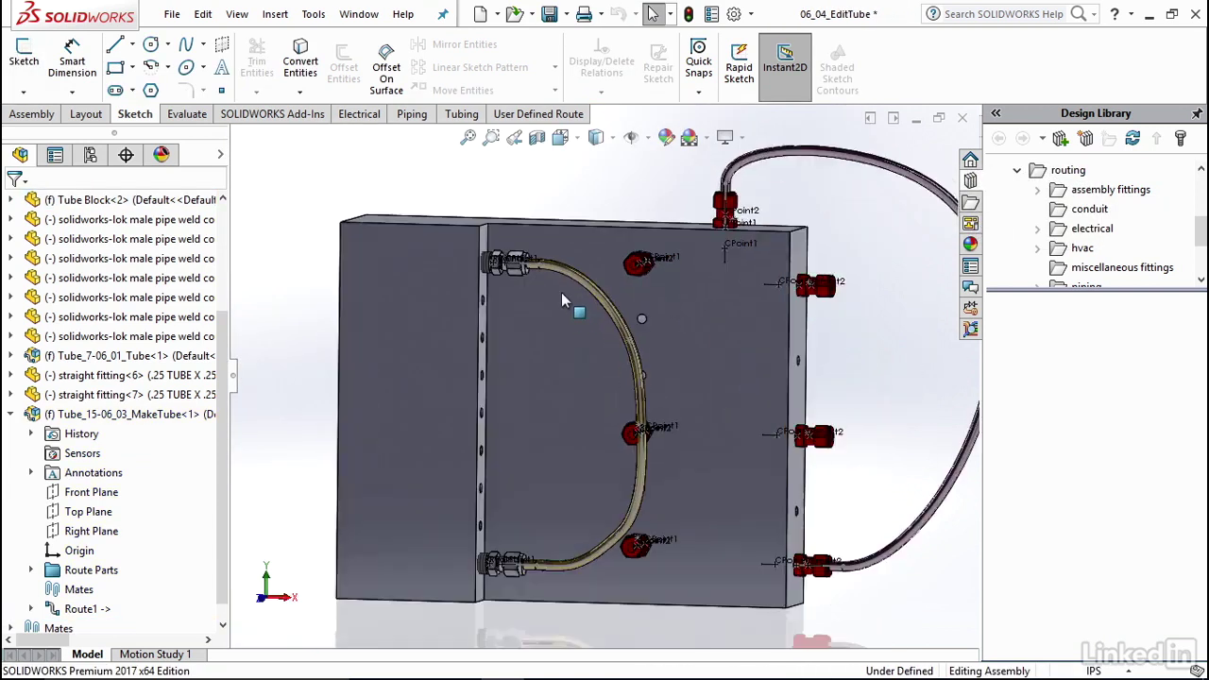
pyautogui.scroll(-4, 561, 300)
pyautogui.scroll(2, 567, 312)
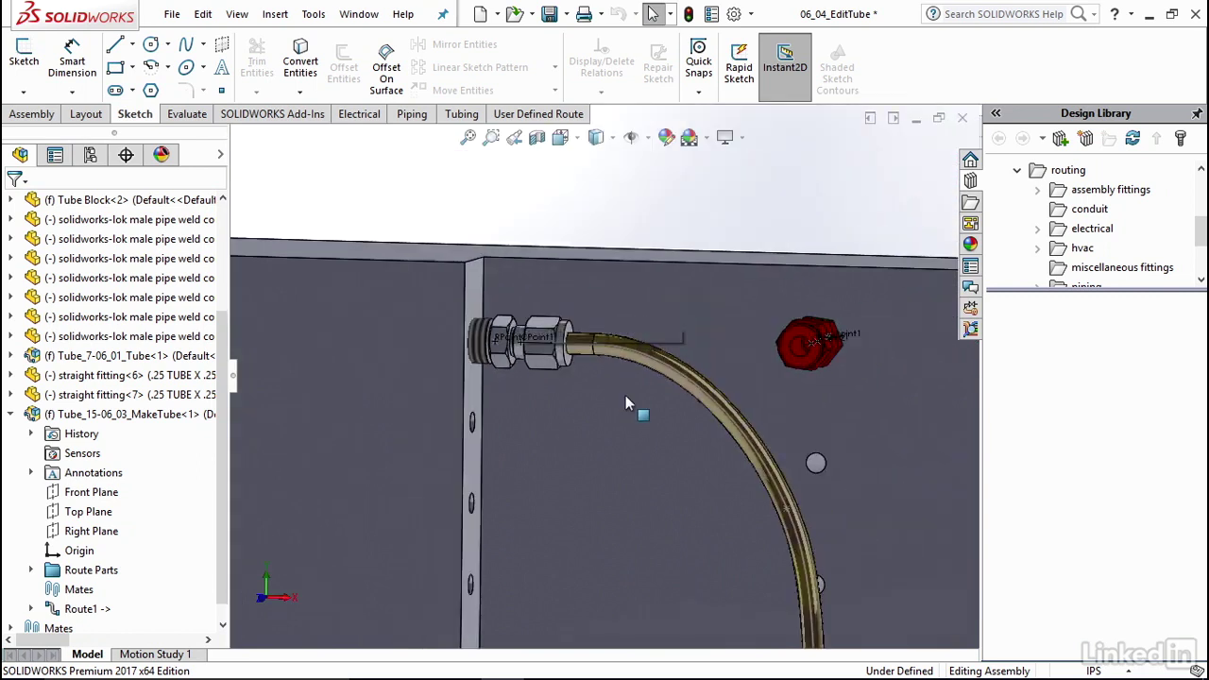
pyautogui.scroll(3, 626, 401)
pyautogui.moveTo(627, 433); pyautogui.dragTo(652, 548, button='middle')
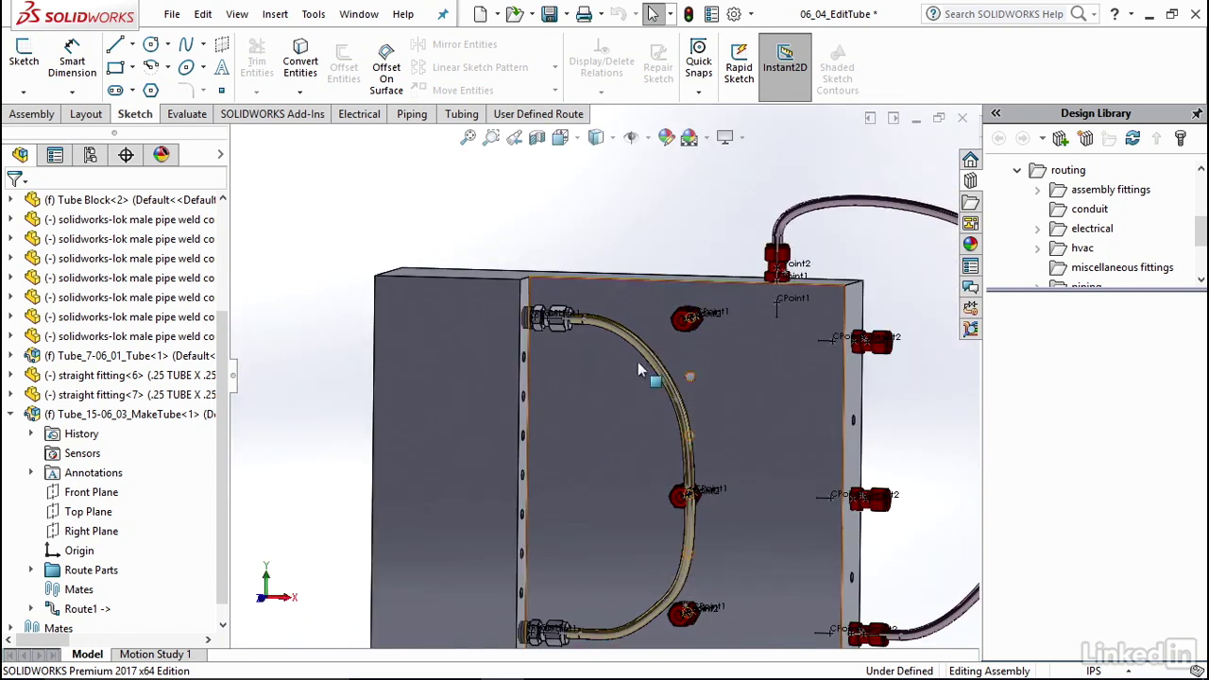